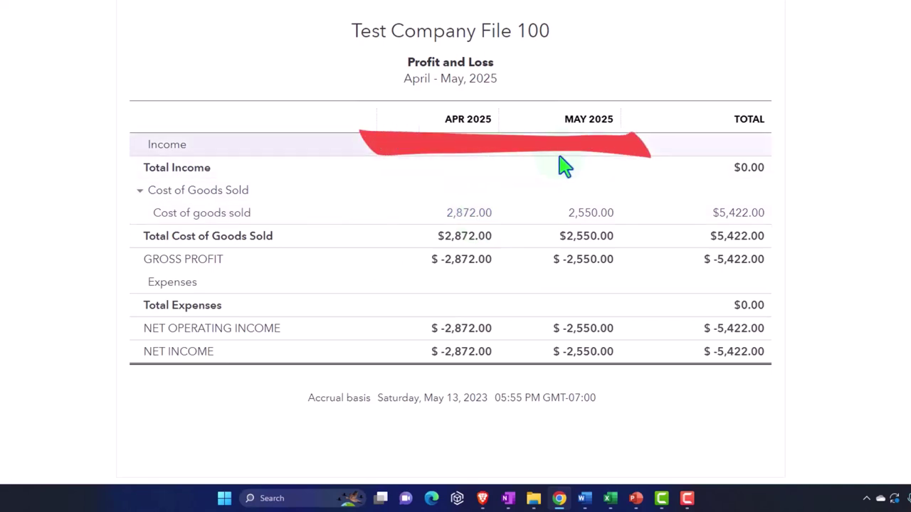
# Step: Bring up Book2, check the N7 formula summing the three product totals, and move to A7
pyautogui.scroll(1, 562, 167)
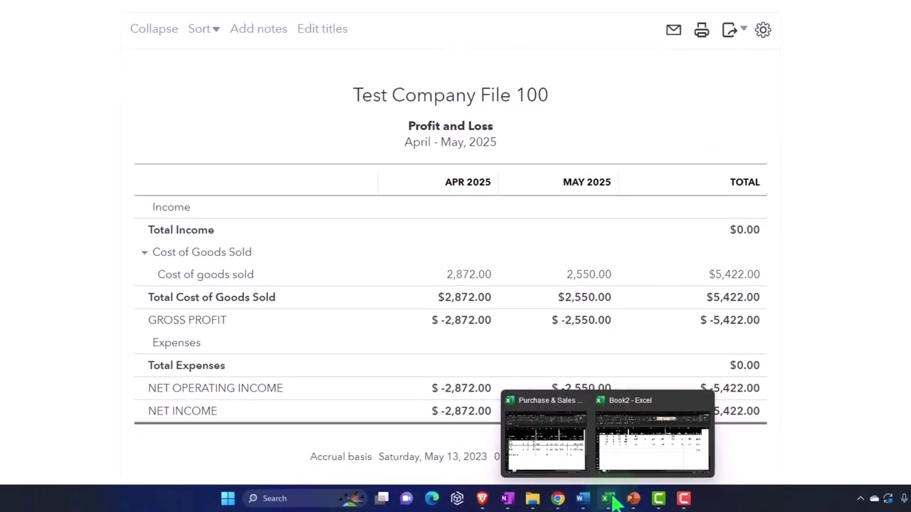
pyautogui.click(613, 463)
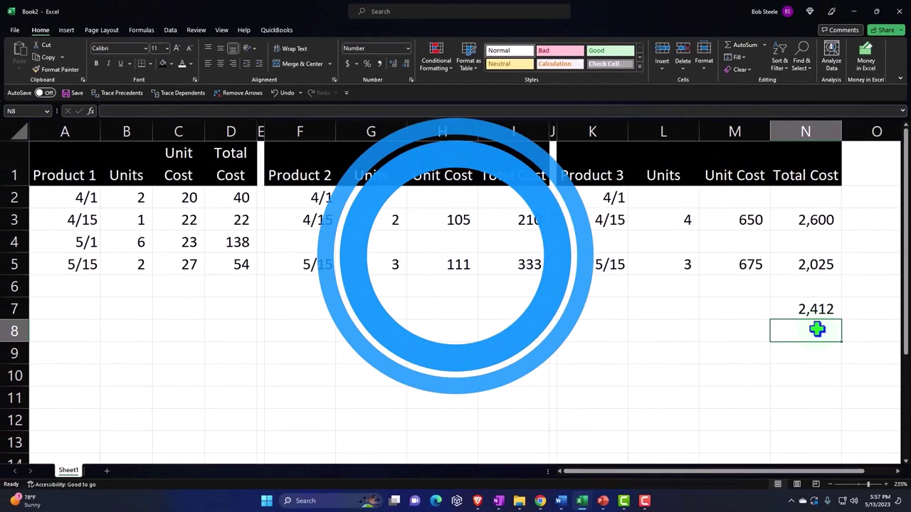
pyautogui.click(807, 313)
pyautogui.press('Left')
pyautogui.press('Left')
pyautogui.press('Left')
pyautogui.press('Left')
pyautogui.press('Left')
pyautogui.press('Left')
pyautogui.press('Left')
pyautogui.press('Left')
pyautogui.press('Left')
pyautogui.press('Left')
pyautogui.press('Left')
pyautogui.press('Left')
pyautogui.press('Left')
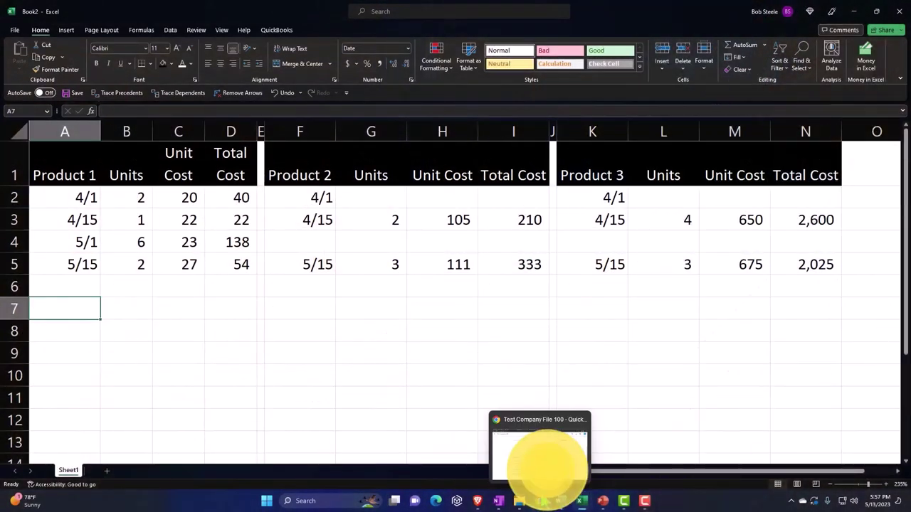
# Step: Show the QuickBooks Profit and Loss report, then switch to the Shopify Products stock list
pyautogui.click(541, 459)
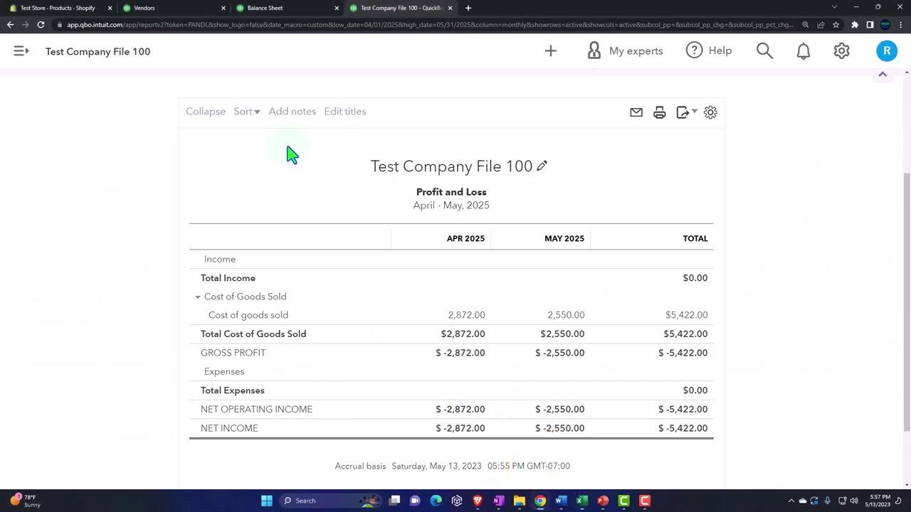
pyautogui.click(57, 8)
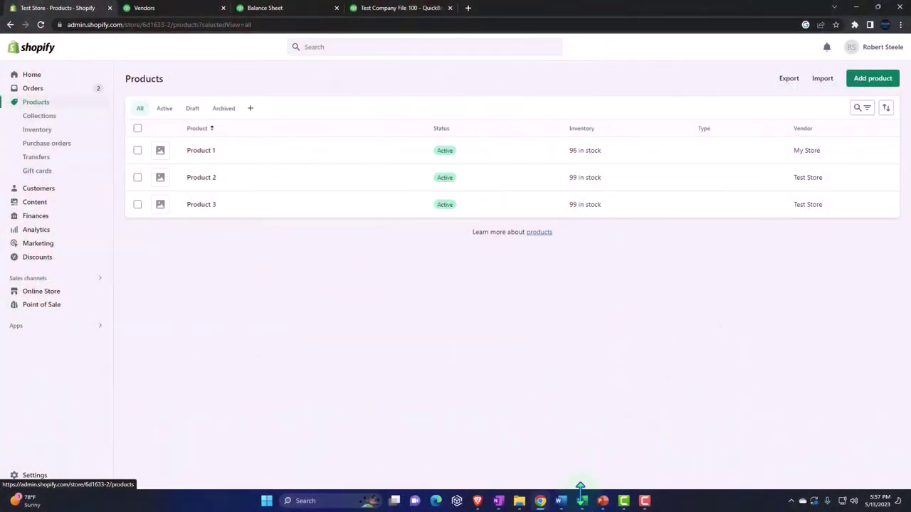
# Step: Switch from the Shopify stock list back to the Excel Book2 window
pyautogui.click(536, 473)
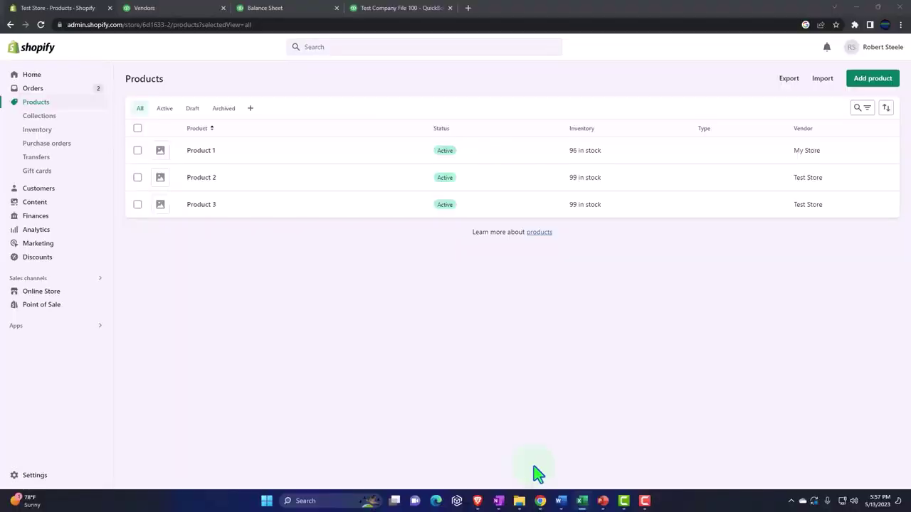
pyautogui.moveTo(581, 501)
pyautogui.click(592, 473)
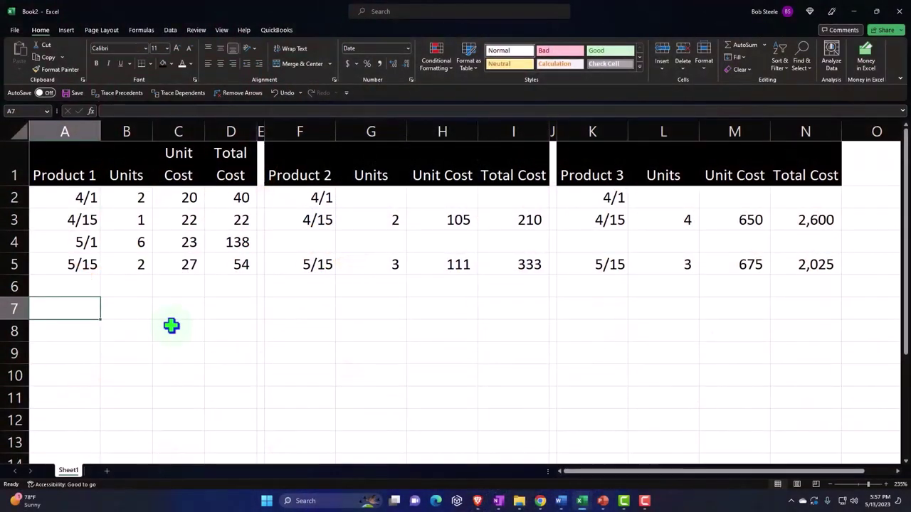
# Step: Enter the date 5/31 in A7 to start a new row
pyautogui.write('5/31')
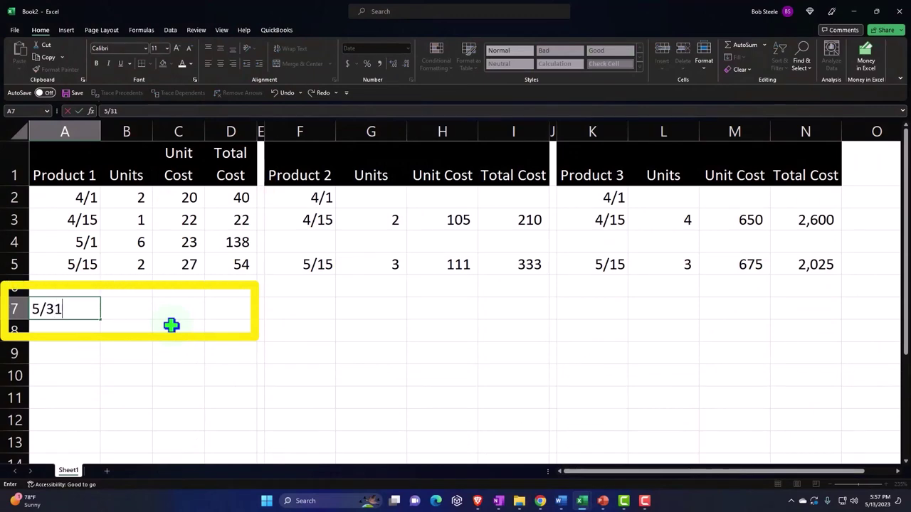
pyautogui.press('Return')
pyautogui.press('Up')
pyautogui.press('Right')
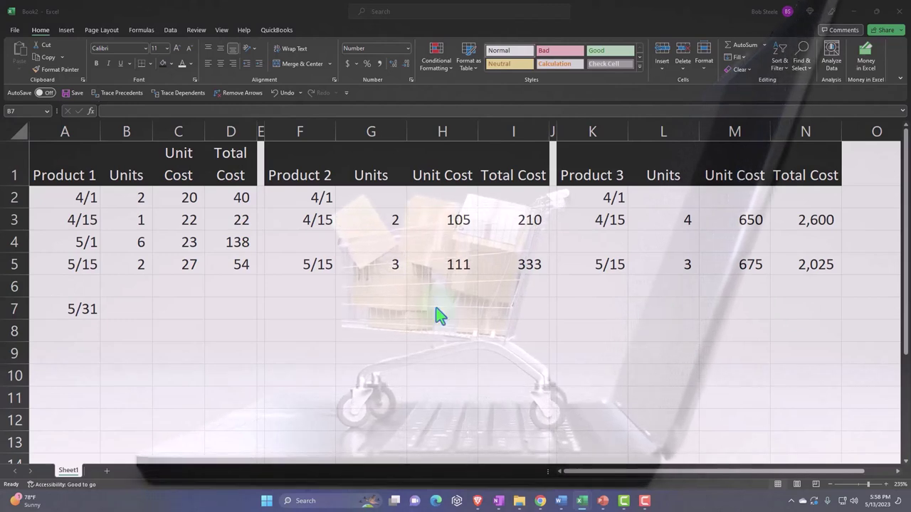
# Step: Enter ending units 4, 5 and 2 for Products 1, 2 and 3 in B7, G7 and L7
pyautogui.click(139, 309)
pyautogui.write('4')
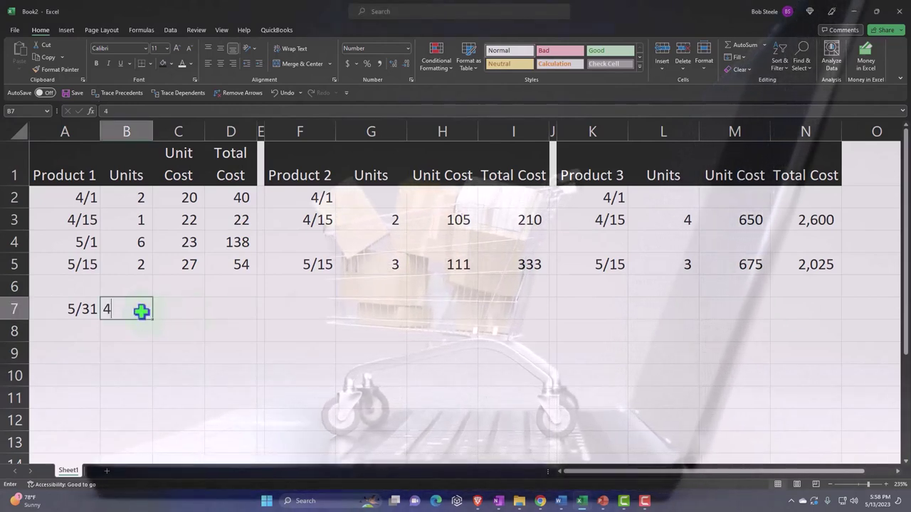
pyautogui.press('Escape')
pyautogui.press('Right')
pyautogui.press('Right')
pyautogui.press('Right')
pyautogui.press('Right')
pyautogui.press('Right')
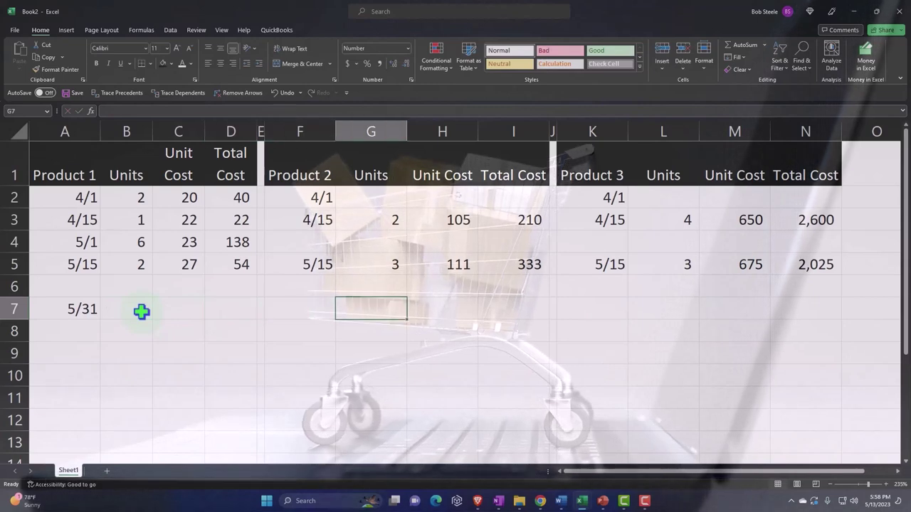
pyautogui.write('5')
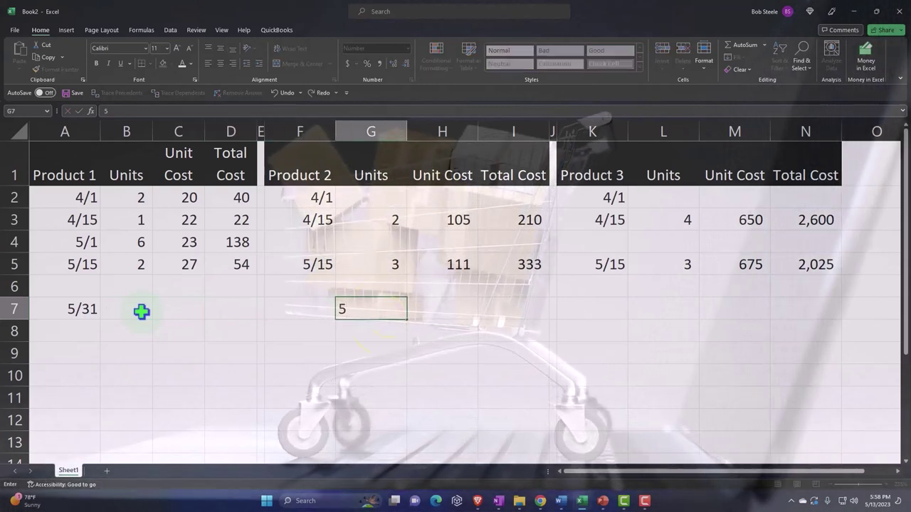
pyautogui.press('Right')
pyautogui.press('Right')
pyautogui.press('Right')
pyautogui.press('Right')
pyautogui.press('Right')
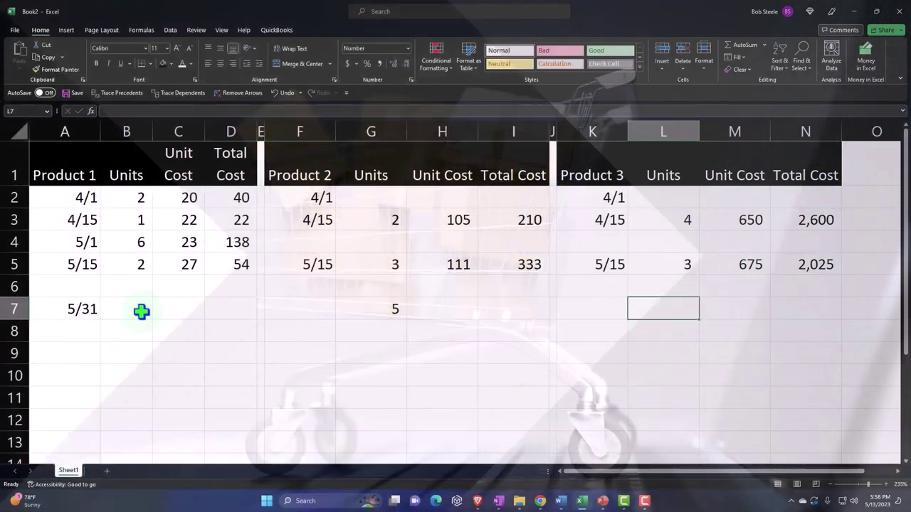
pyautogui.write('2')
pyautogui.press('Return')
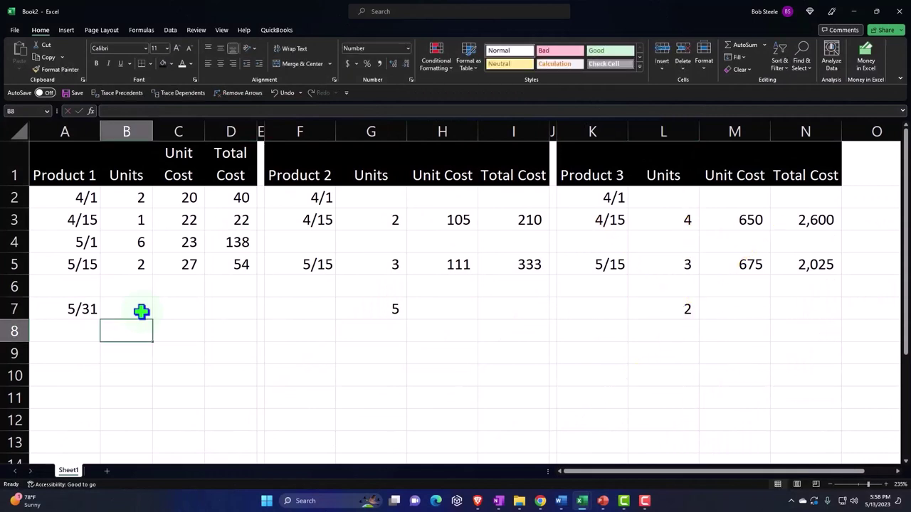
pyautogui.press('Up')
pyautogui.press('Right')
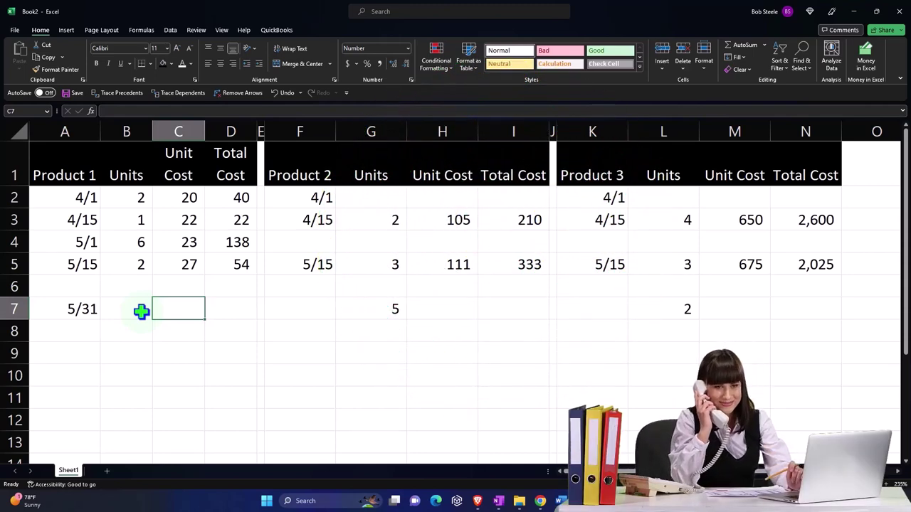
# Step: Enter Product 1's latest unit cost, 27, in C7
pyautogui.click(203, 202)
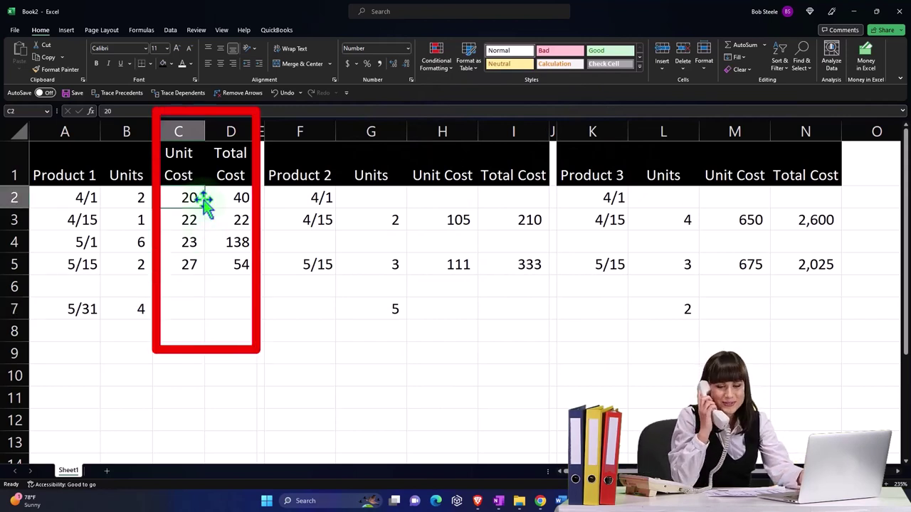
pyautogui.press('Down')
pyautogui.press('Down')
pyautogui.press('Down')
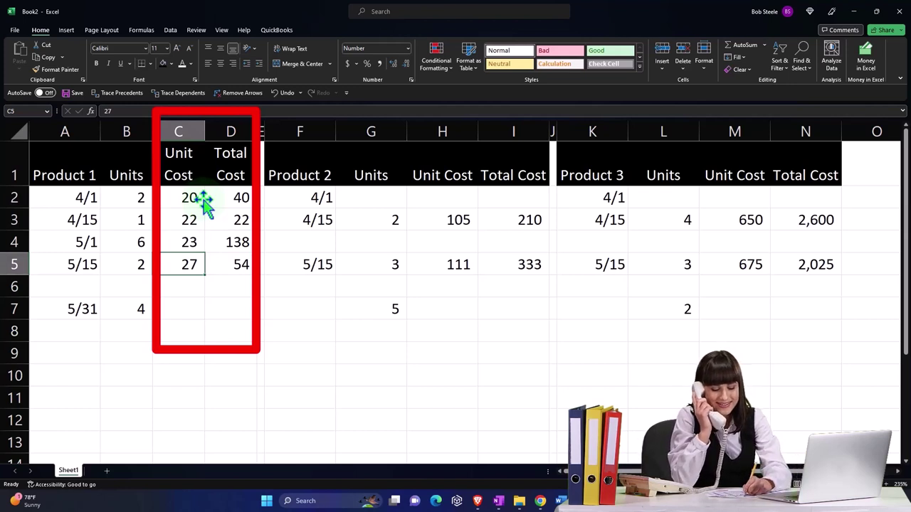
pyautogui.press('Down')
pyautogui.press('Down')
pyautogui.write('27')
pyautogui.press('Return')
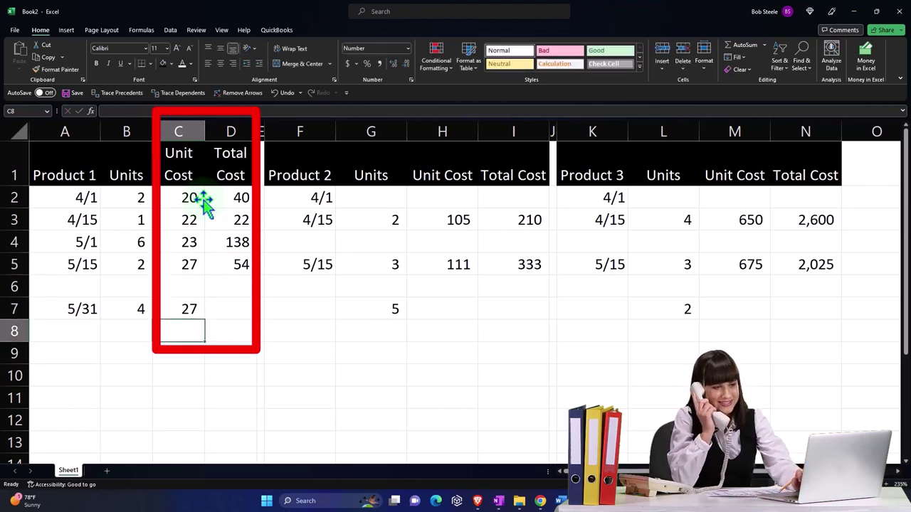
# Step: Enter =B7*C7 in D7 for a total cost of 108
pyautogui.press('Up')
pyautogui.press('Right')
pyautogui.write('=')
pyautogui.press('Left')
pyautogui.press('Left')
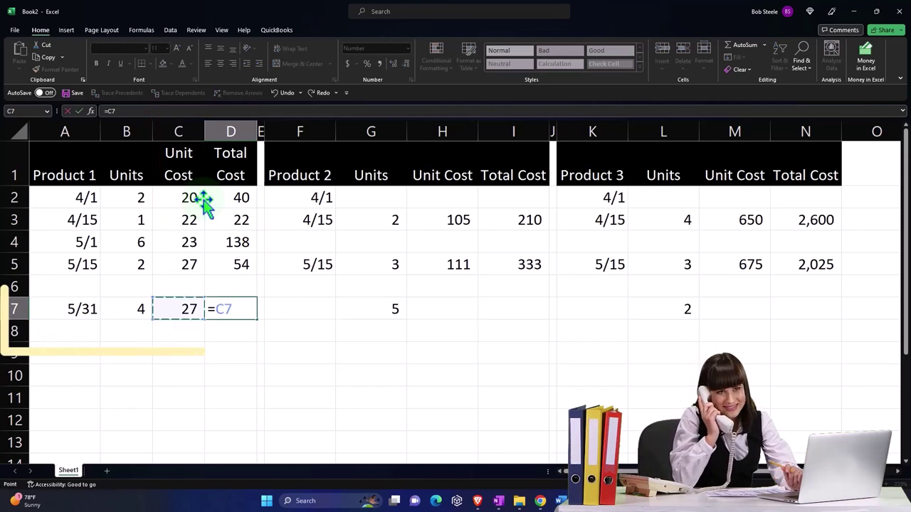
pyautogui.write('*')
pyautogui.press('Left')
pyautogui.press('Return')
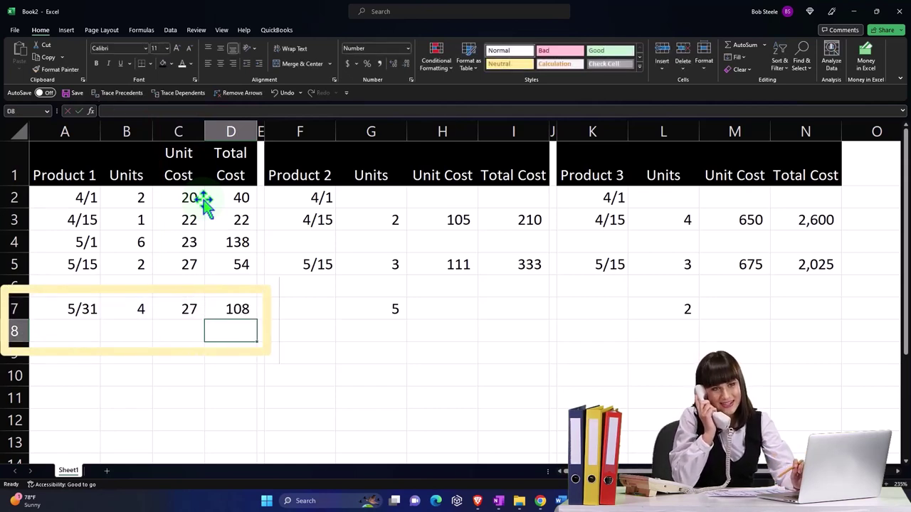
pyautogui.press('Up')
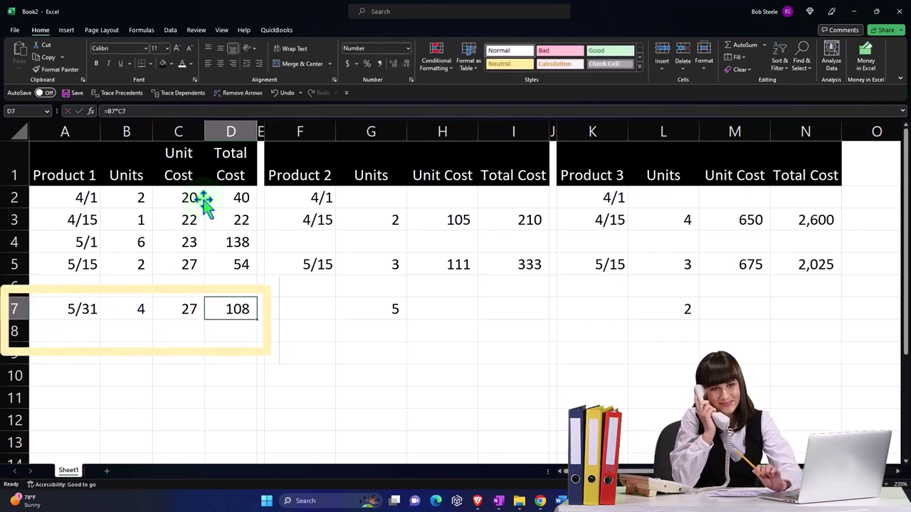
# Step: Review Product 1's earlier unit costs and units against the 4 ending units in B7
pyautogui.click(187, 197)
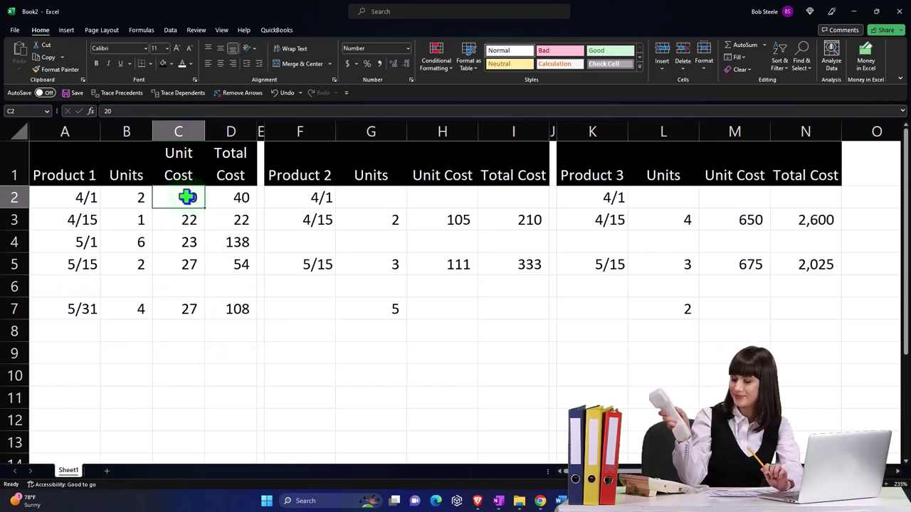
pyautogui.press('Down')
pyautogui.press('Down')
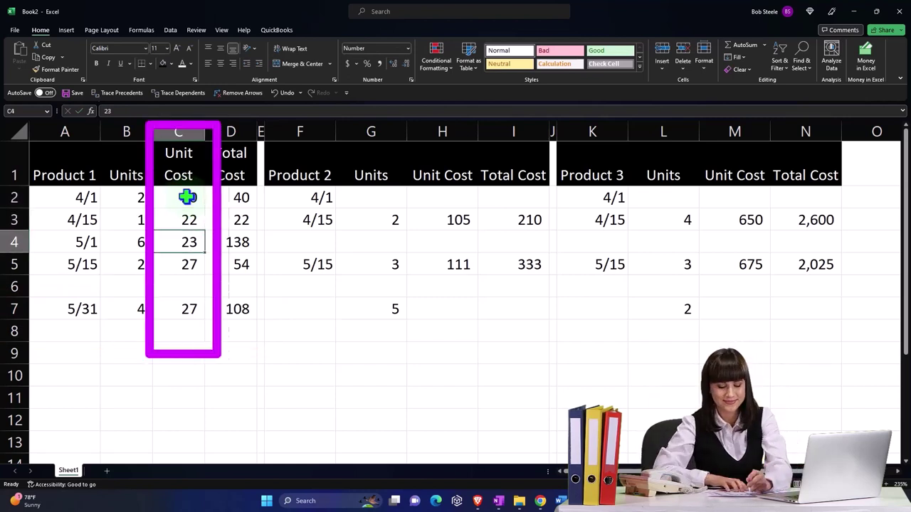
pyautogui.press('Down')
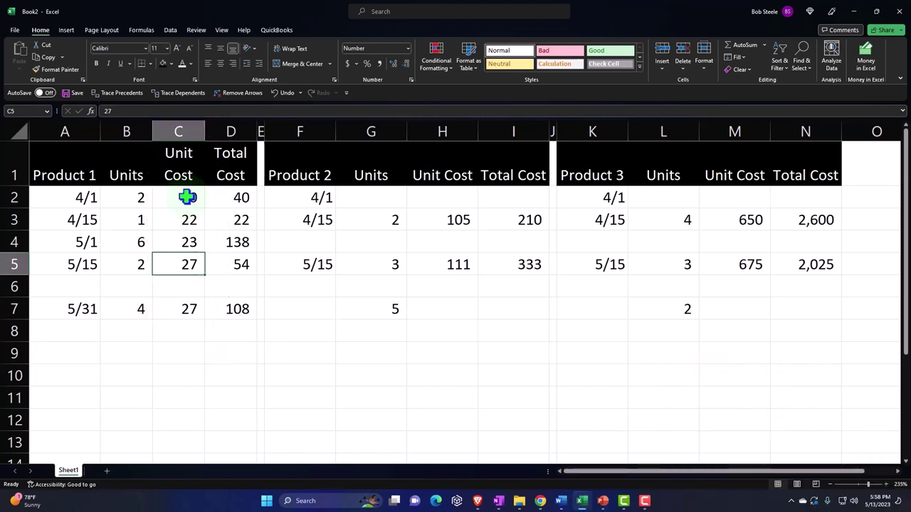
pyautogui.press('Down')
pyautogui.press('Down')
pyautogui.press('Left')
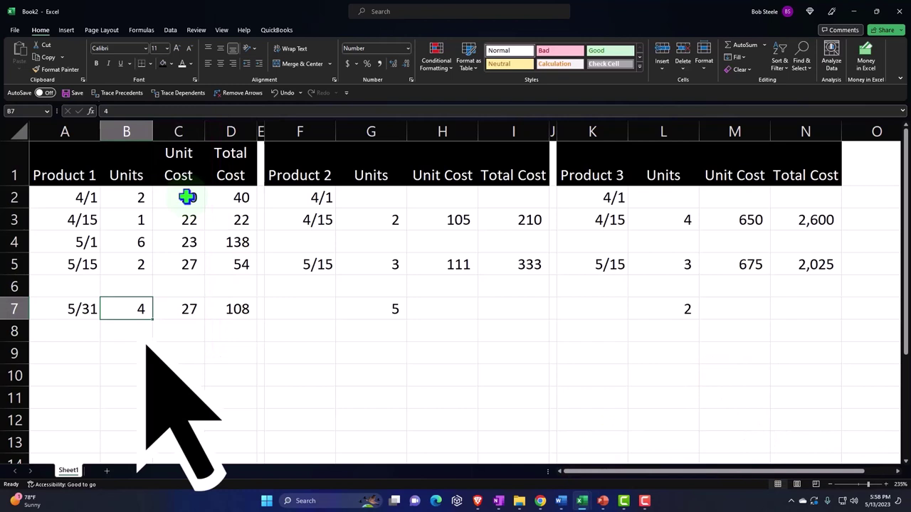
pyautogui.press('Up')
pyautogui.press('Up')
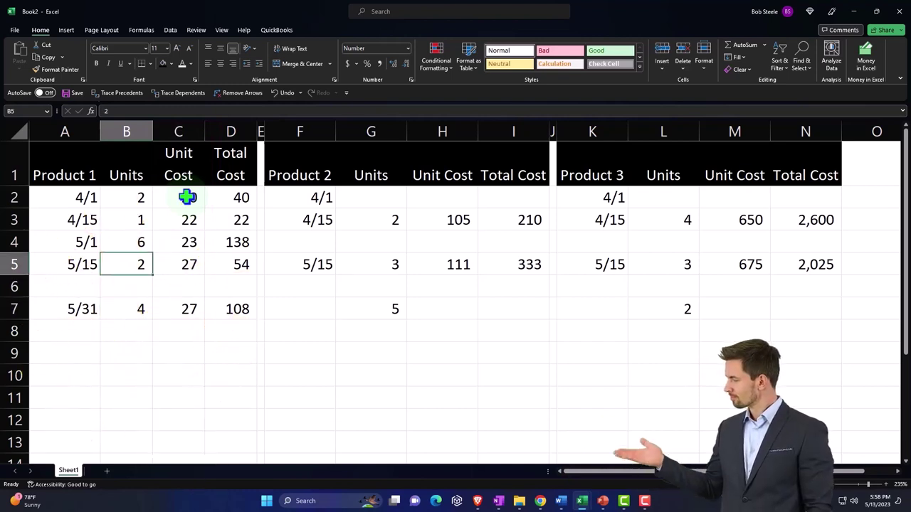
pyautogui.press('Up')
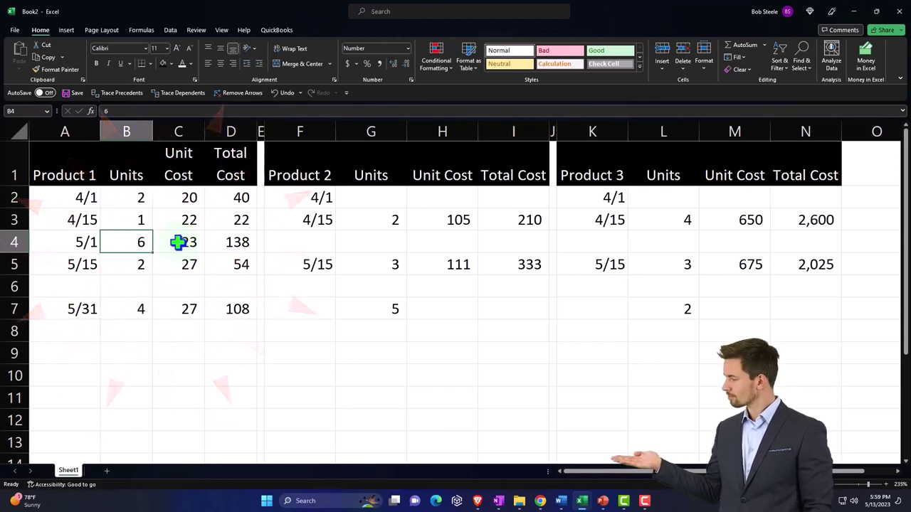
pyautogui.press('Down')
pyautogui.press('Down')
pyautogui.press('Down')
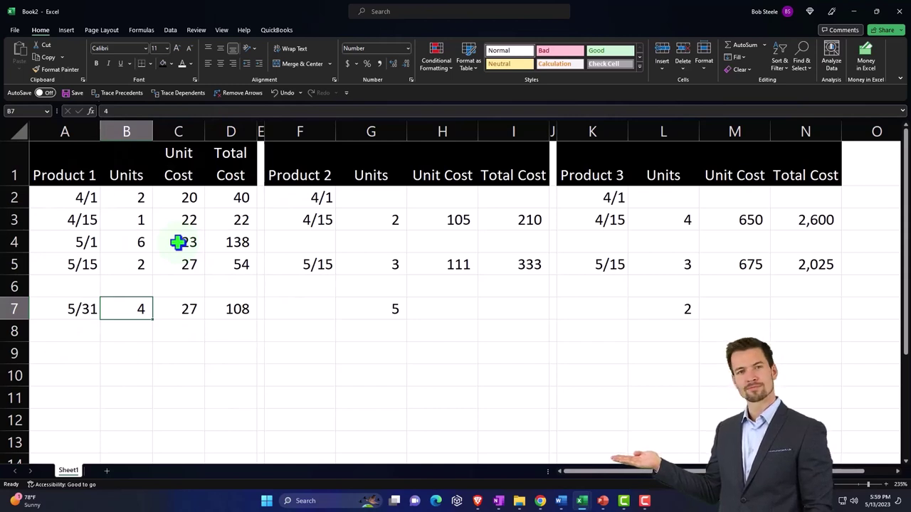
pyautogui.press('Right')
pyautogui.press('Right')
pyautogui.press('Right')
pyautogui.press('Right')
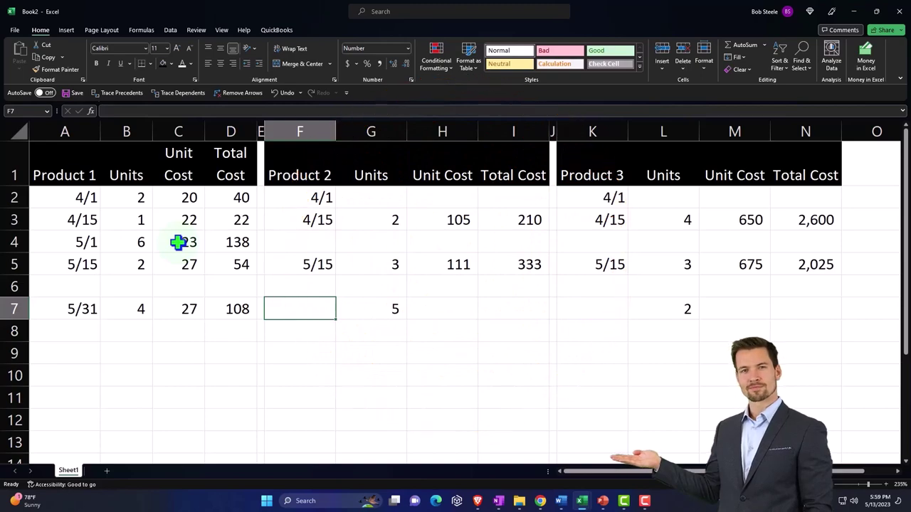
# Step: Give Product 2 a 111 unit cost in H7 and =G7*H7 in I7, totaling 555
pyautogui.press('Right')
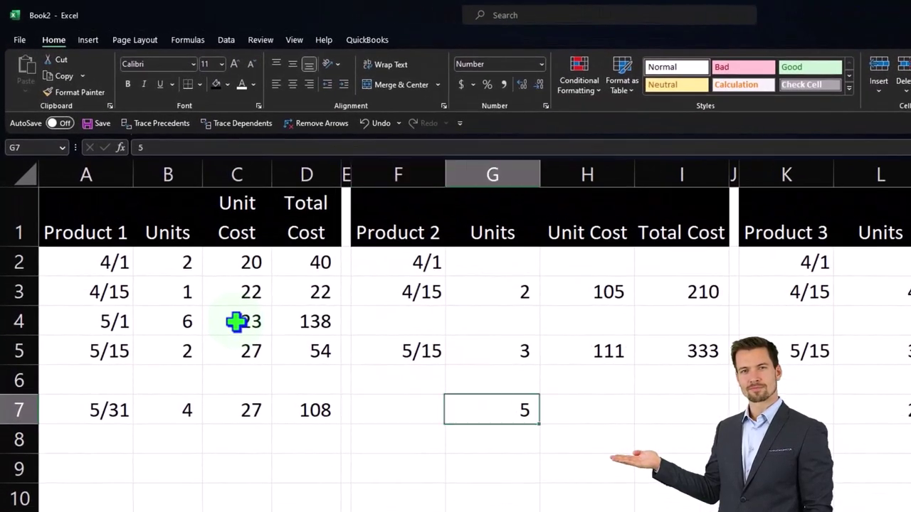
pyautogui.press('Right')
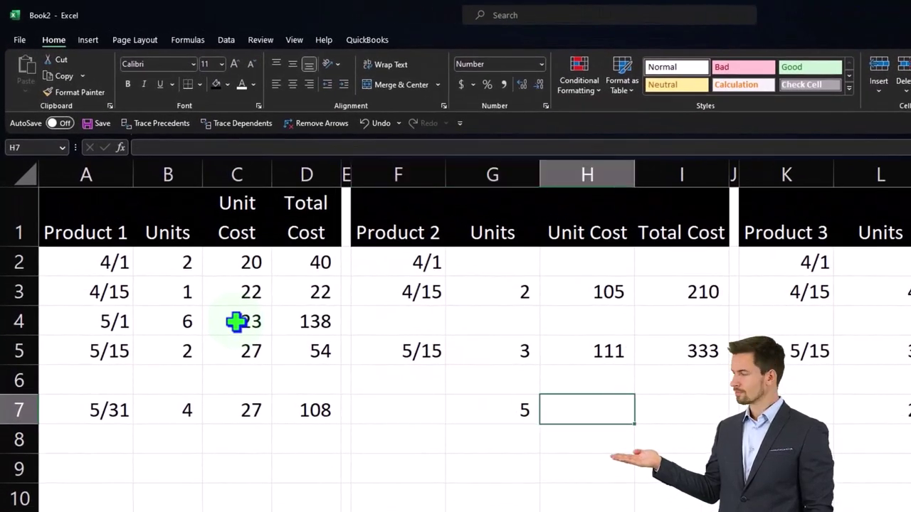
pyautogui.write('111')
pyautogui.press('Return')
pyautogui.press('Up')
pyautogui.press('Right')
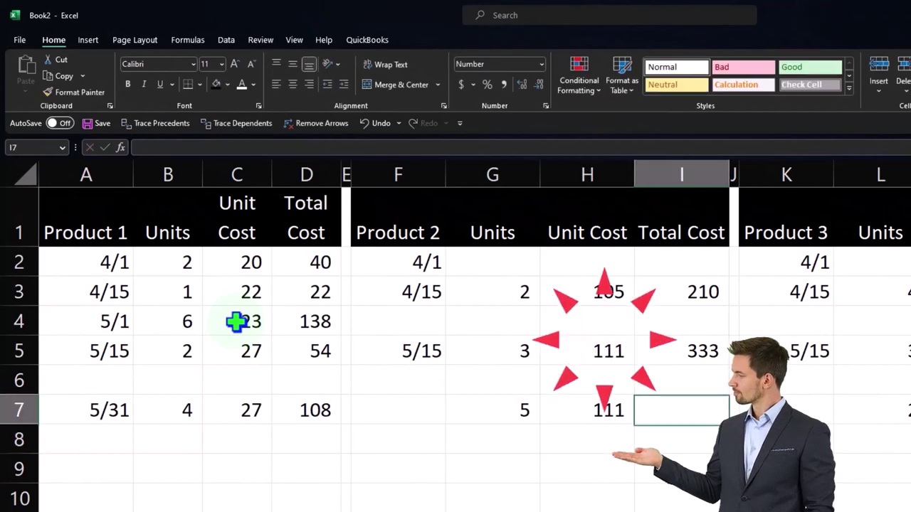
pyautogui.write('=')
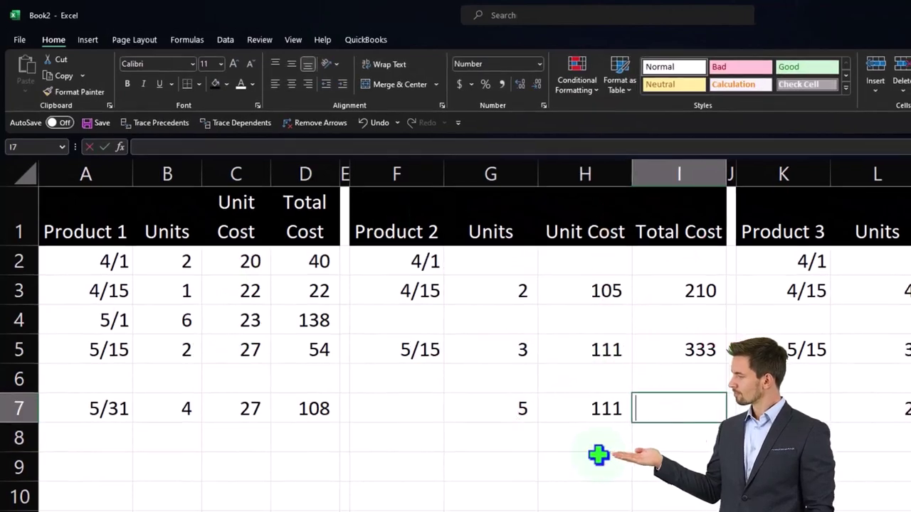
pyautogui.press('Left')
pyautogui.press('Left')
pyautogui.write('*')
pyautogui.press('Left')
pyautogui.press('Return')
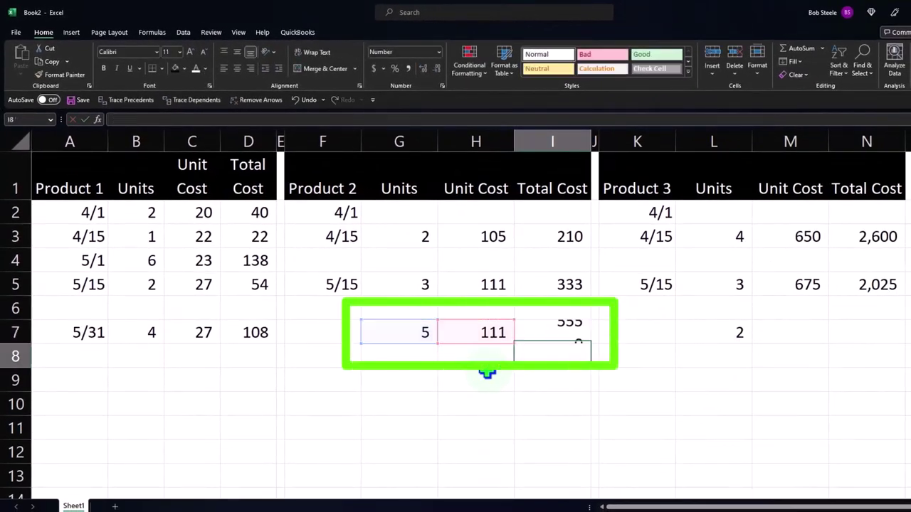
pyautogui.press('Right')
pyautogui.press('Right')
pyautogui.press('Right')
pyautogui.press('Right')
# Step: Give Product 3 a 675 unit cost in M7 and =L7*M7 in N7, totaling 1,350
pyautogui.press('Up')
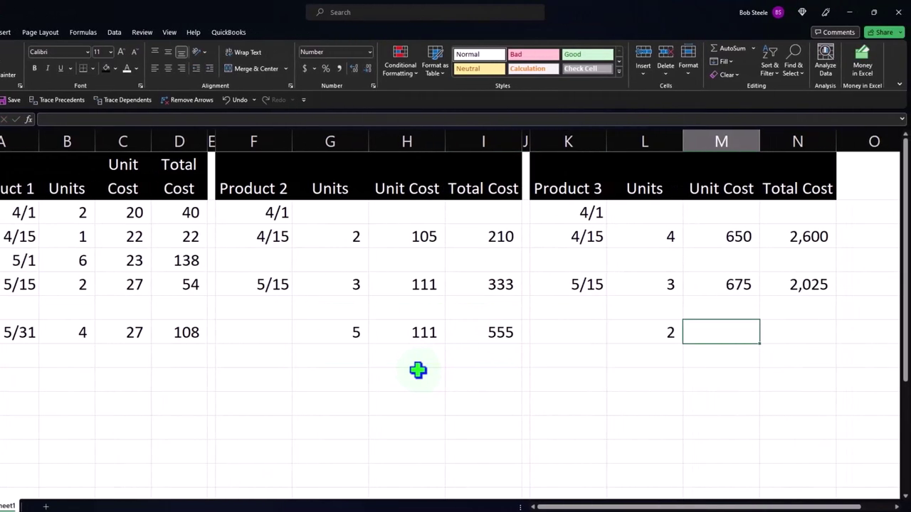
pyautogui.write('6')
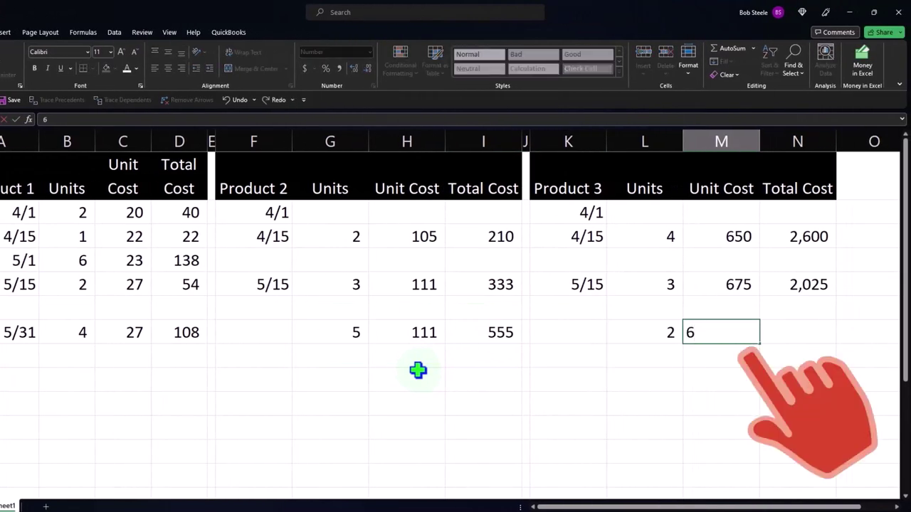
pyautogui.write('75')
pyautogui.press('Return')
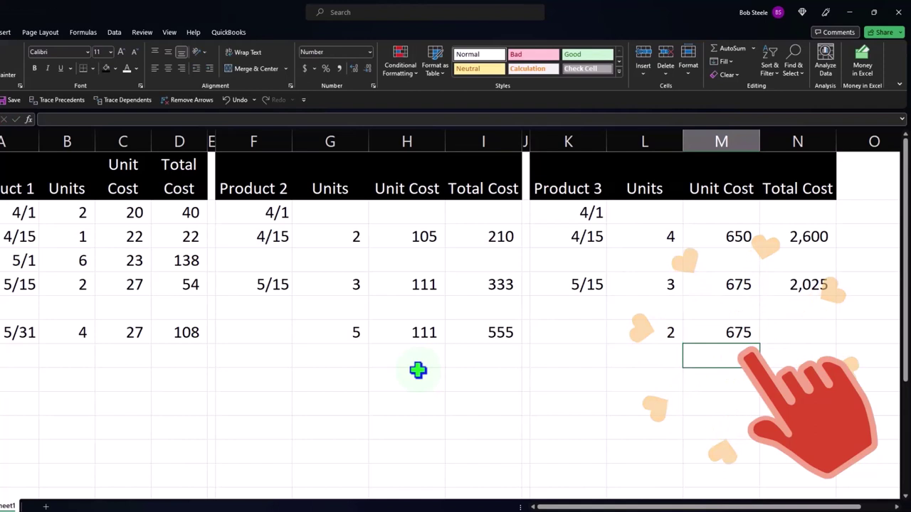
pyautogui.press('Right')
pyautogui.press('Up')
pyautogui.write('=')
pyautogui.press('Left')
pyautogui.press('Left')
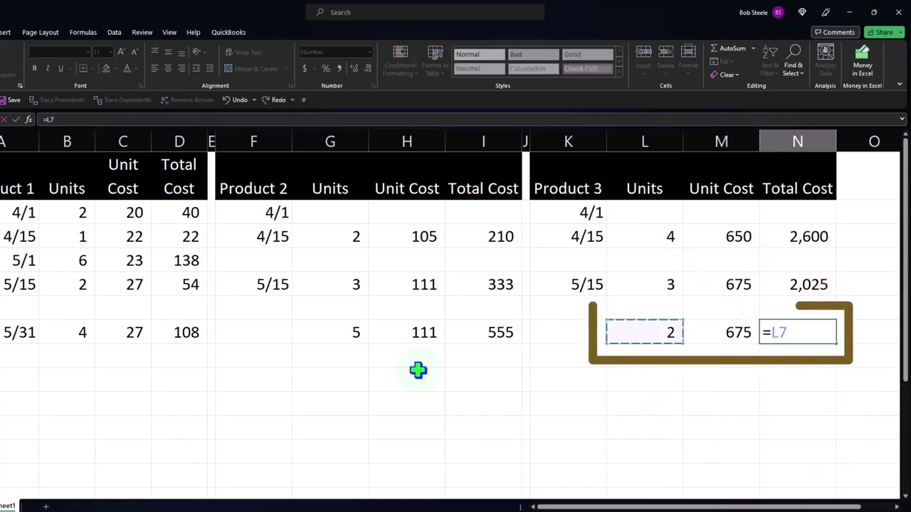
pyautogui.write('*')
pyautogui.press('Left')
pyautogui.press('Return')
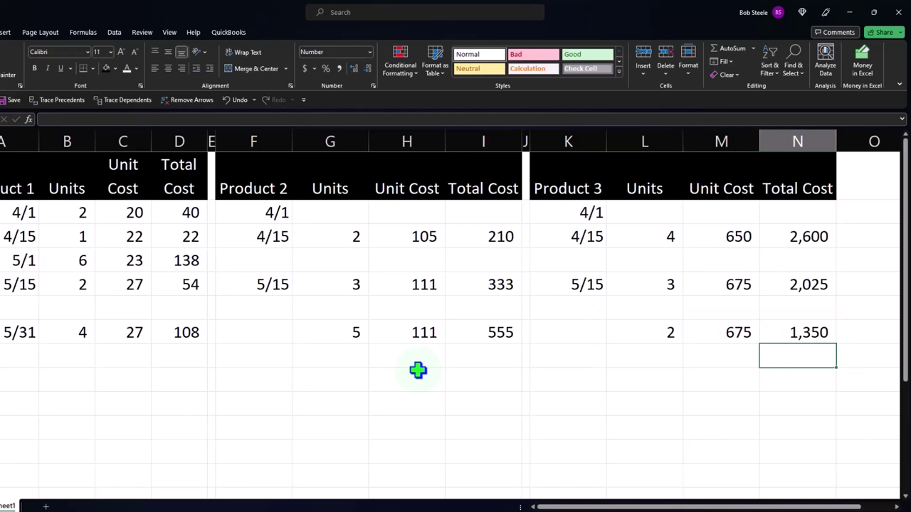
# Step: Enter +D7+I7+N7 in N9 to total the ending inventory at 2,013
pyautogui.write('+')
pyautogui.press('Left')
pyautogui.press('Left')
pyautogui.press('Left')
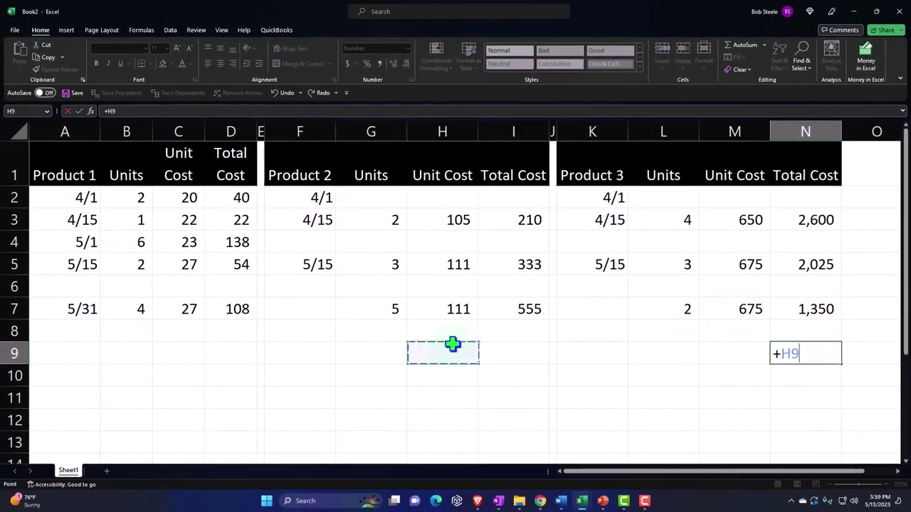
pyautogui.press('Left')
pyautogui.press('Left')
pyautogui.press('Left')
pyautogui.write('+')
pyautogui.press('Left')
pyautogui.press('Left')
pyautogui.press('Left')
pyautogui.press('Left')
pyautogui.press('Left')
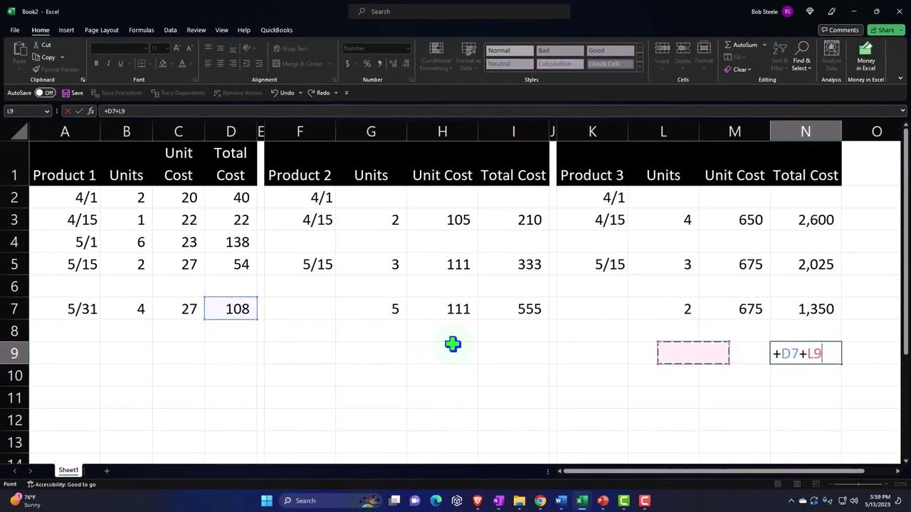
pyautogui.press('Up')
pyautogui.press('Up')
pyautogui.write('+')
pyautogui.press('Up')
pyautogui.press('Up')
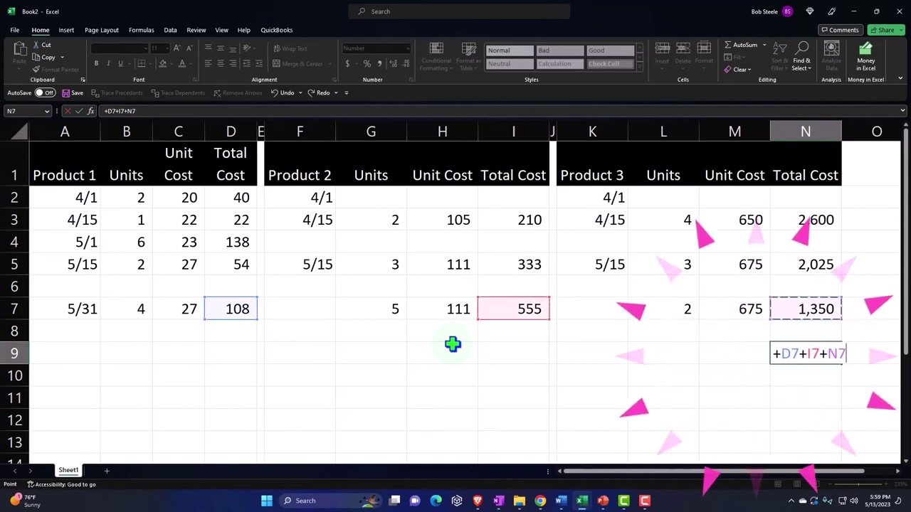
pyautogui.press('Return')
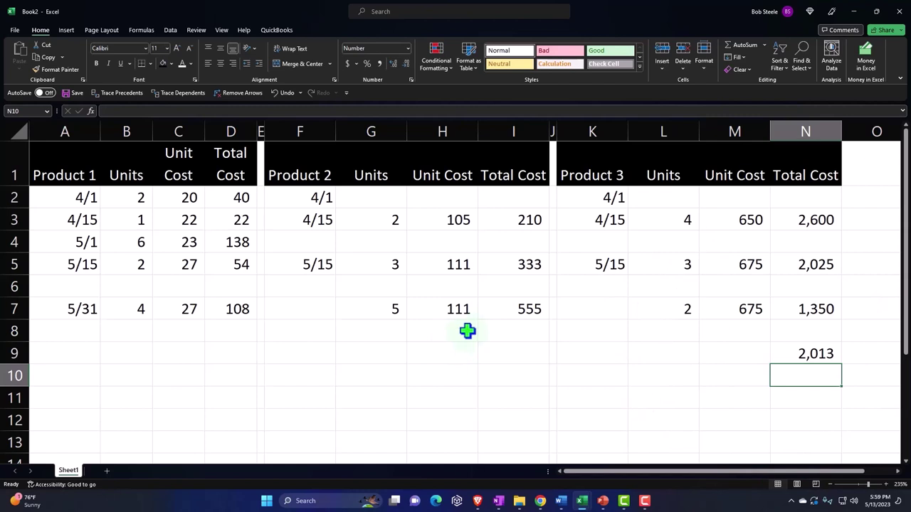
# Step: Switch to QuickBooks and view the Balance Sheet as of May 31, 2025
pyautogui.moveTo(540, 500)
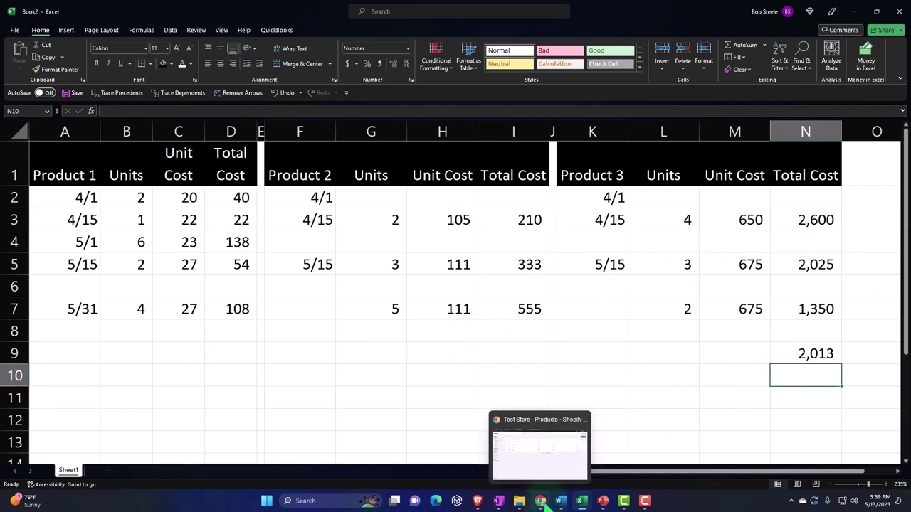
pyautogui.click(535, 475)
pyautogui.click(179, 12)
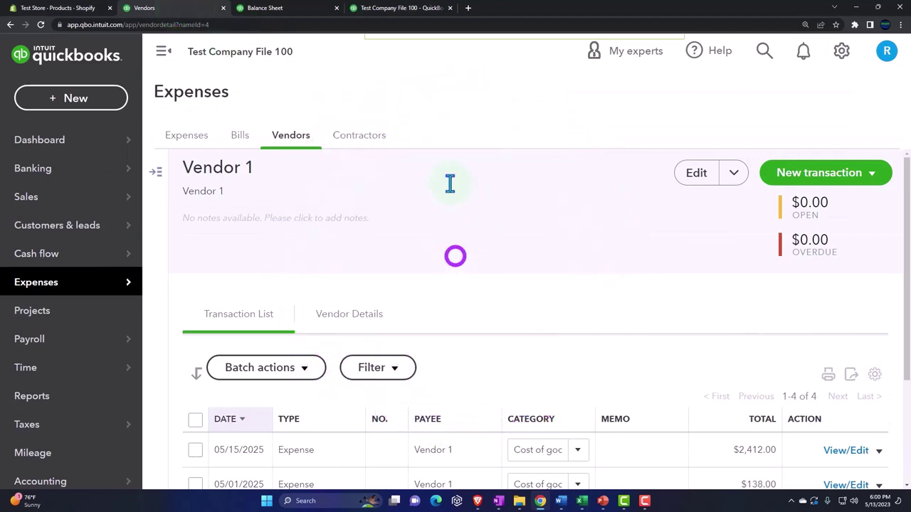
pyautogui.click(276, 15)
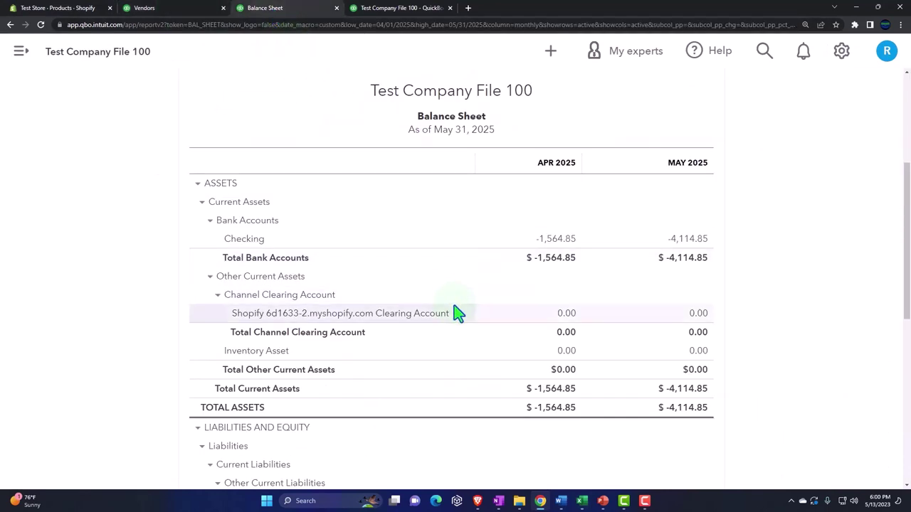
# Step: Switch to the Test Company File 100 tab showing the Profit and Loss report
pyautogui.click(386, 13)
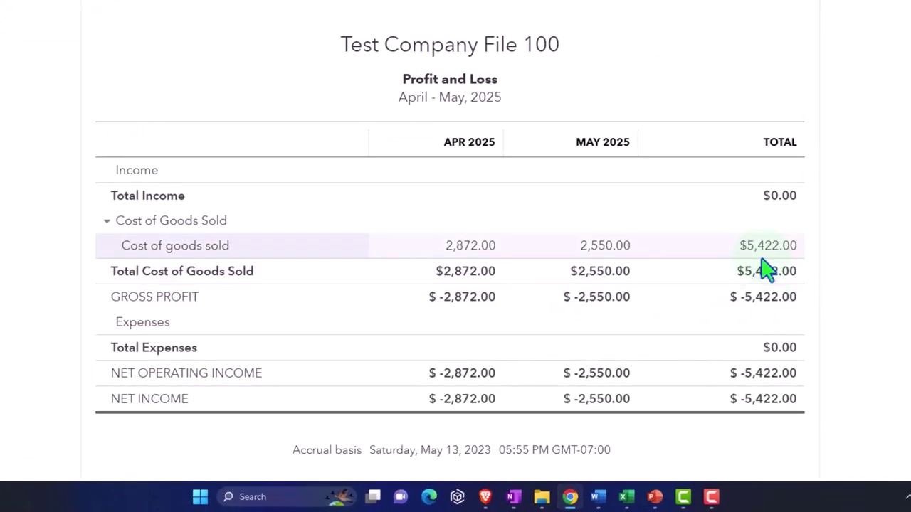
# Step: Inspect the N9 sum formula in Book2, then return to the QuickBooks Profit and Loss report
pyautogui.moveTo(581, 501)
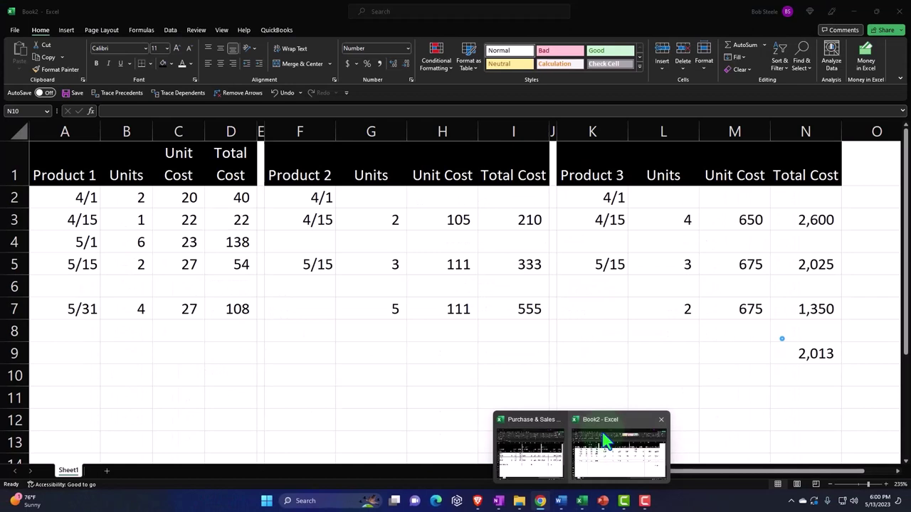
pyautogui.click(612, 441)
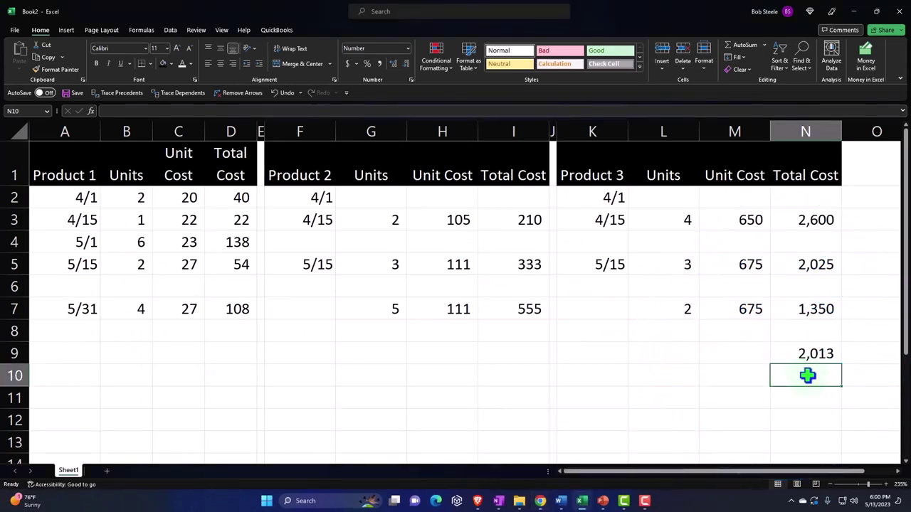
pyautogui.click(813, 355)
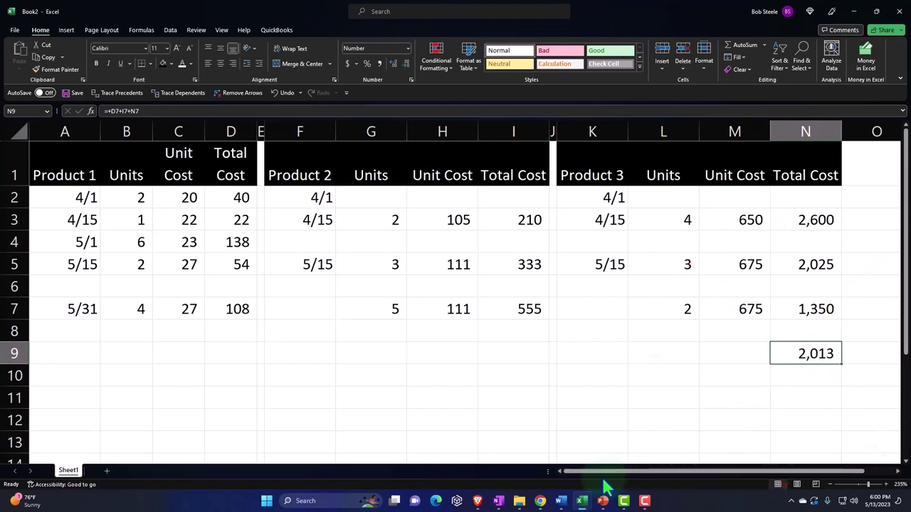
pyautogui.moveTo(541, 498)
pyautogui.click(543, 462)
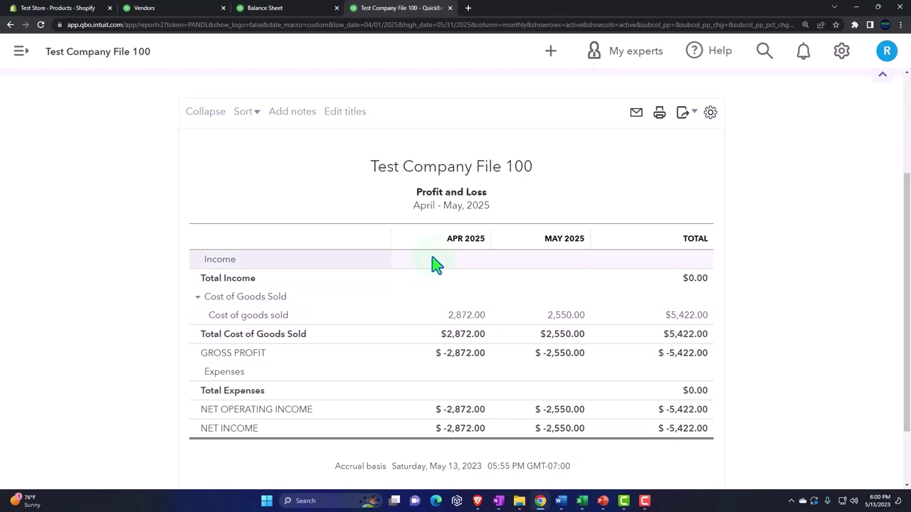
# Step: Start a new journal entry dated 05/31/2025
pyautogui.click(182, 10)
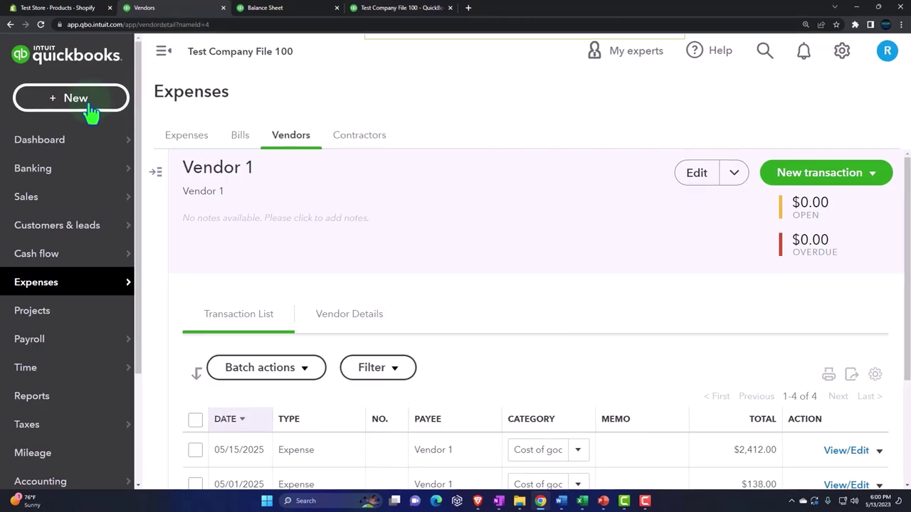
pyautogui.click(89, 105)
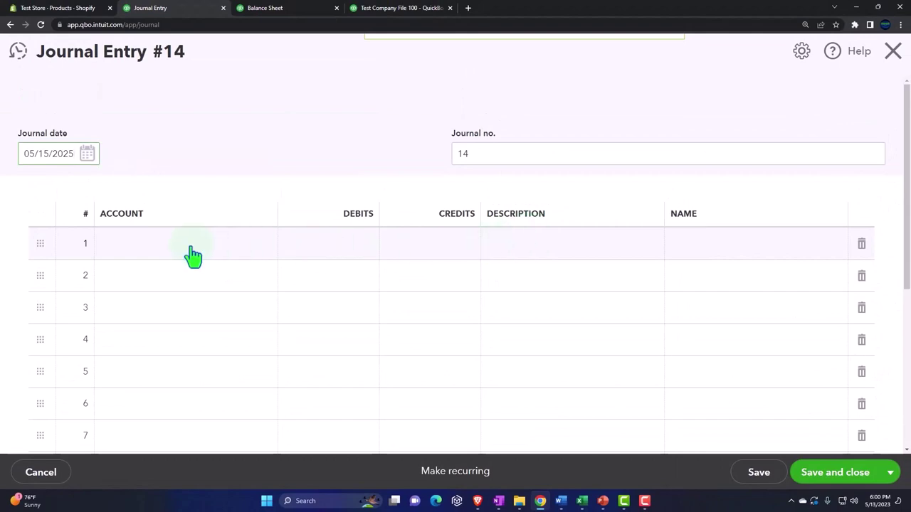
pyautogui.click(74, 154)
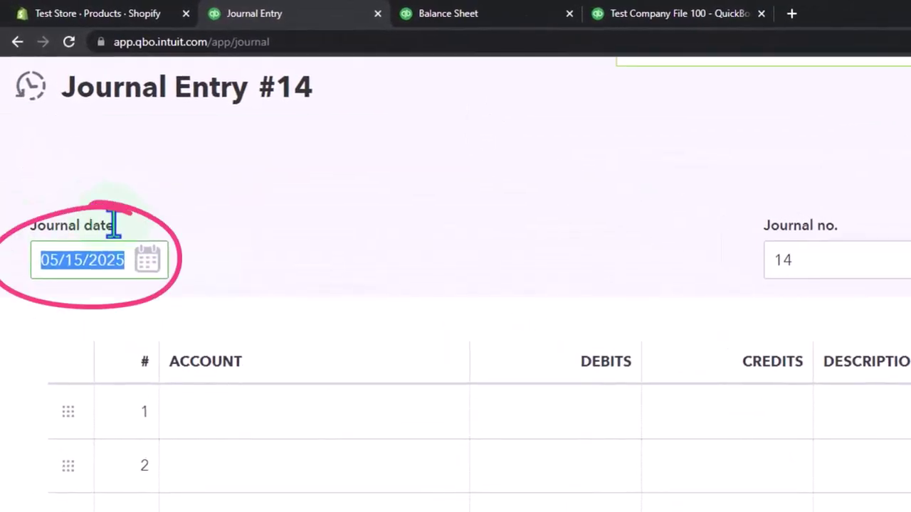
pyautogui.write('05/31/2025')
pyautogui.press('Tab')
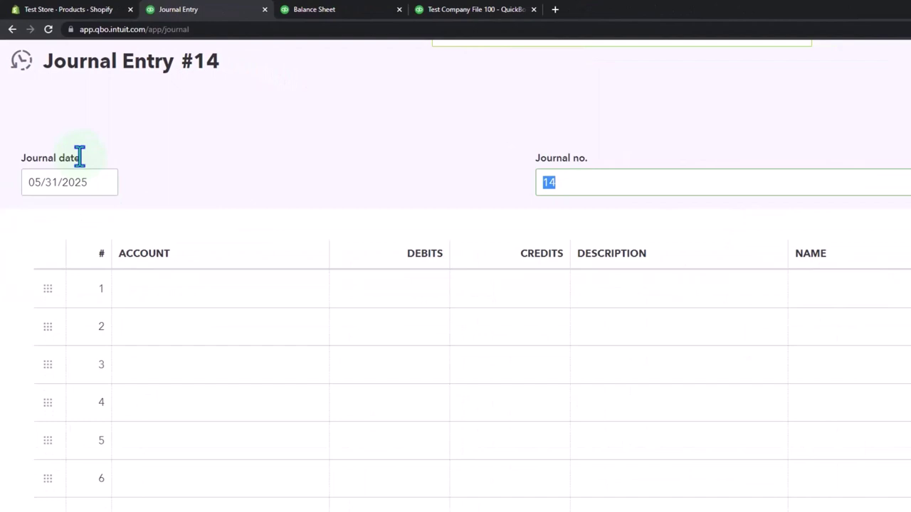
pyautogui.press('Tab')
# Step: Debit Inventory Asset 2,013.00 on line 1, checking the Book2 total
pyautogui.click(128, 190)
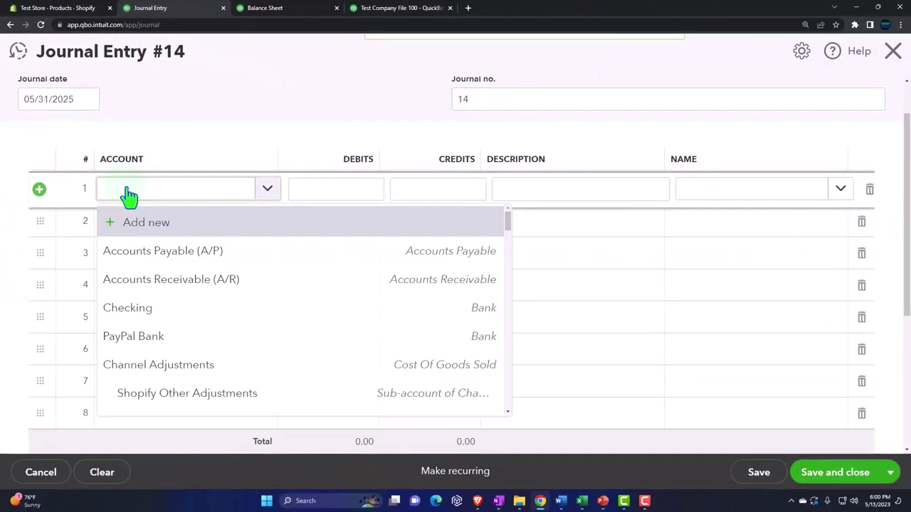
pyautogui.write('Inve')
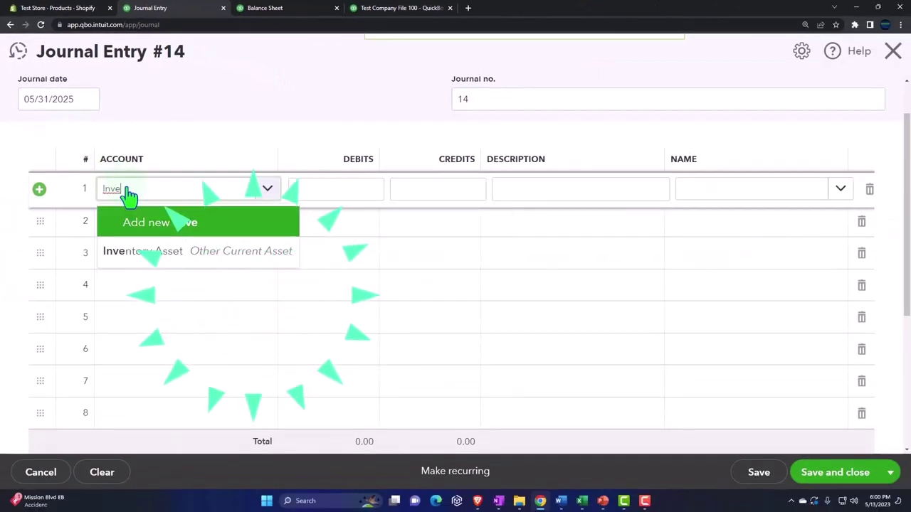
pyautogui.press('Down')
pyautogui.press('Tab')
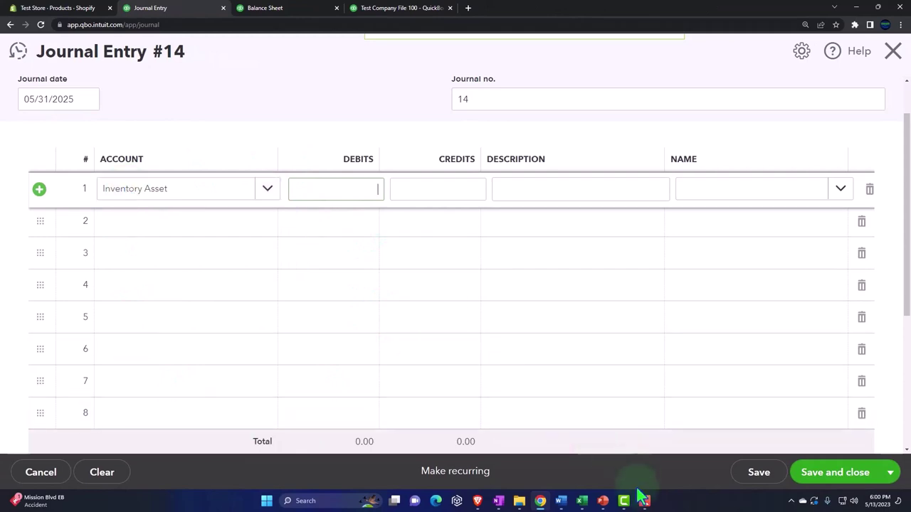
pyautogui.moveTo(581, 501)
pyautogui.click(613, 455)
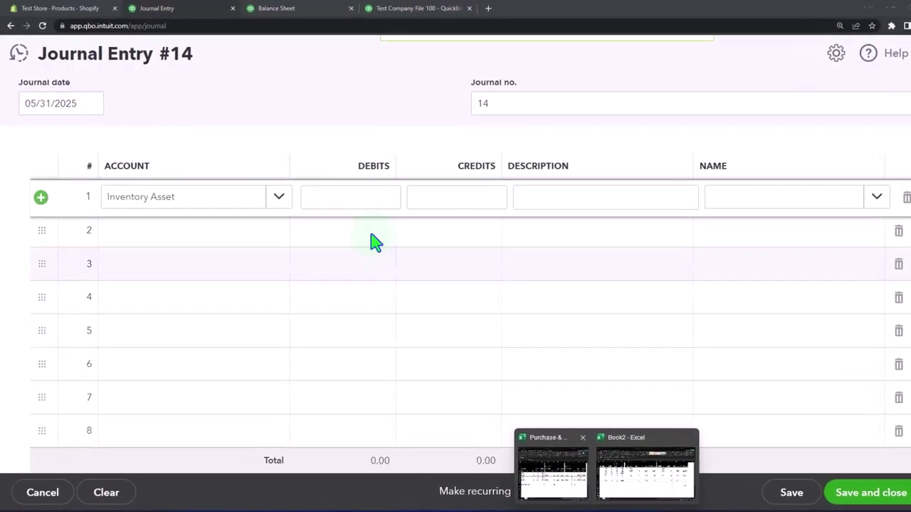
pyautogui.click(337, 188)
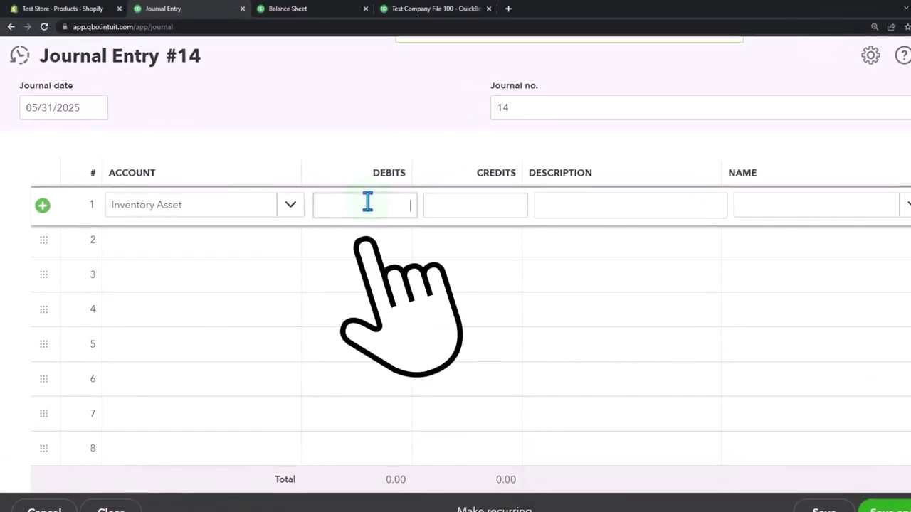
pyautogui.write('2013')
pyautogui.press('Tab')
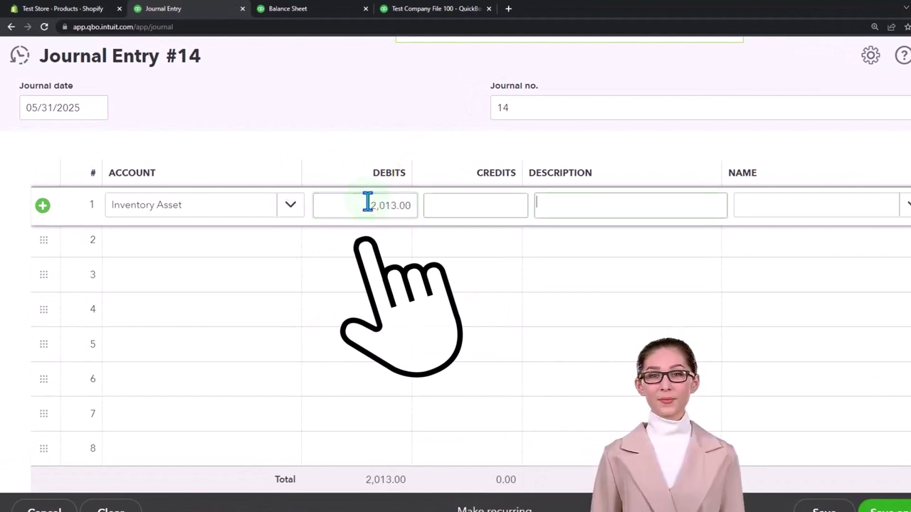
# Step: Credit Cost of goods sold on line 2 and save and close the entry
pyautogui.press('Tab')
pyautogui.press('Tab')
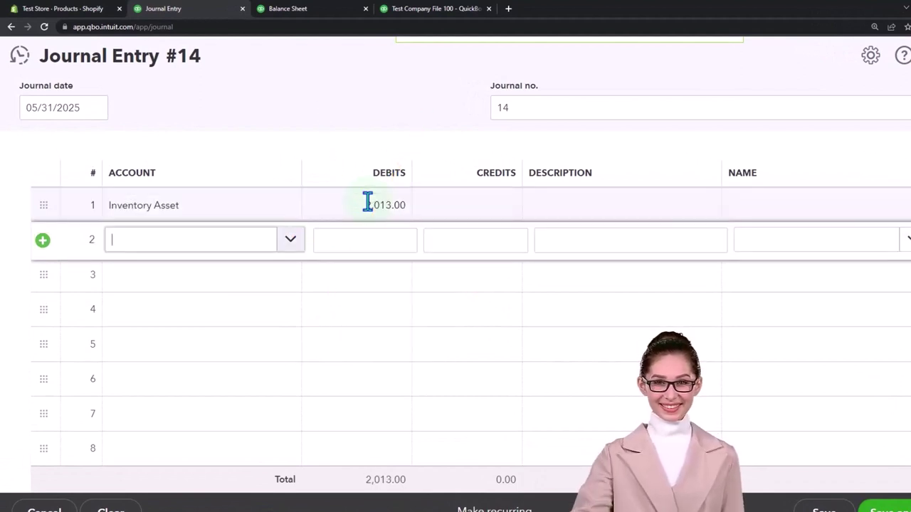
pyautogui.write('cost')
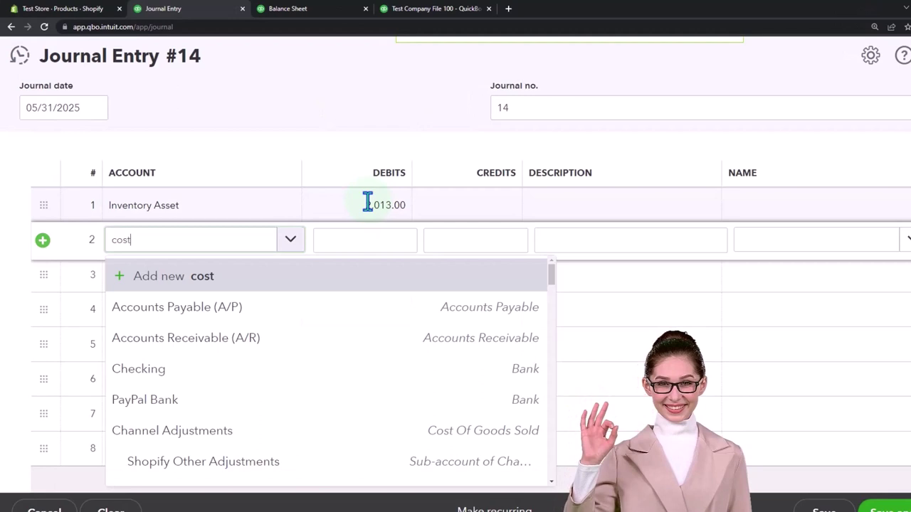
pyautogui.press('Down')
pyautogui.press('Down')
pyautogui.press('Down')
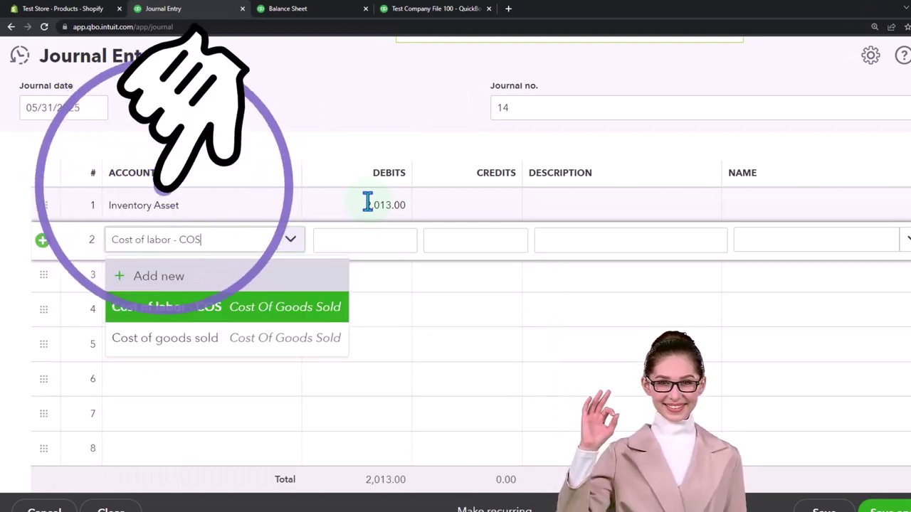
pyautogui.press('Tab')
pyautogui.press('Tab')
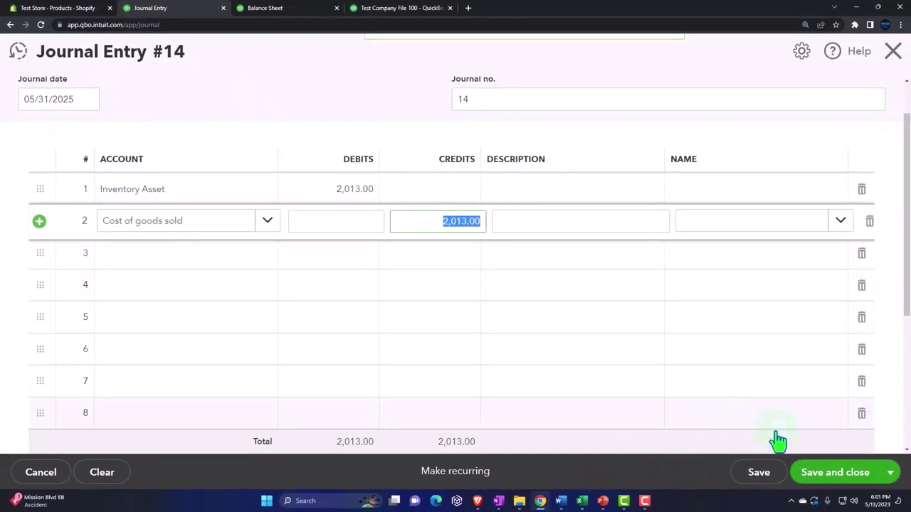
pyautogui.click(826, 481)
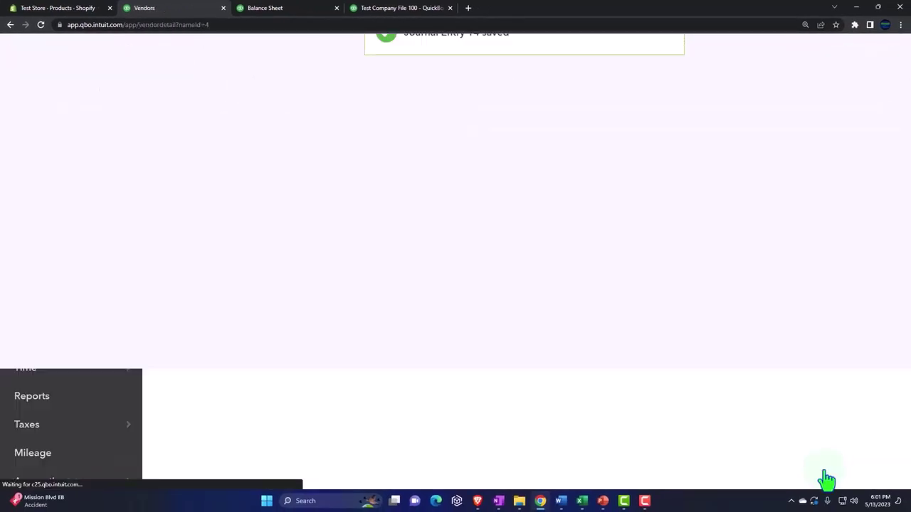
# Step: Rerun the April–May 2025 balance sheet and check May Inventory Asset at 2,013.00
pyautogui.click(284, 9)
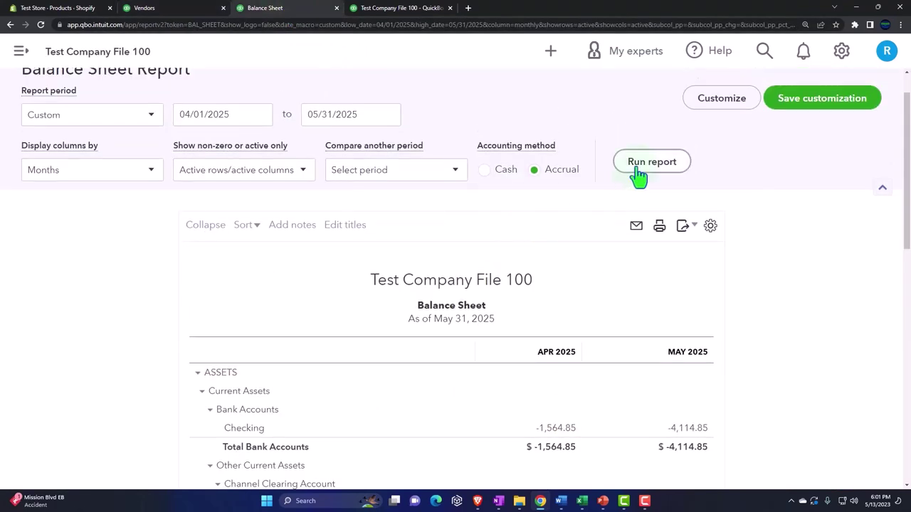
pyautogui.click(649, 163)
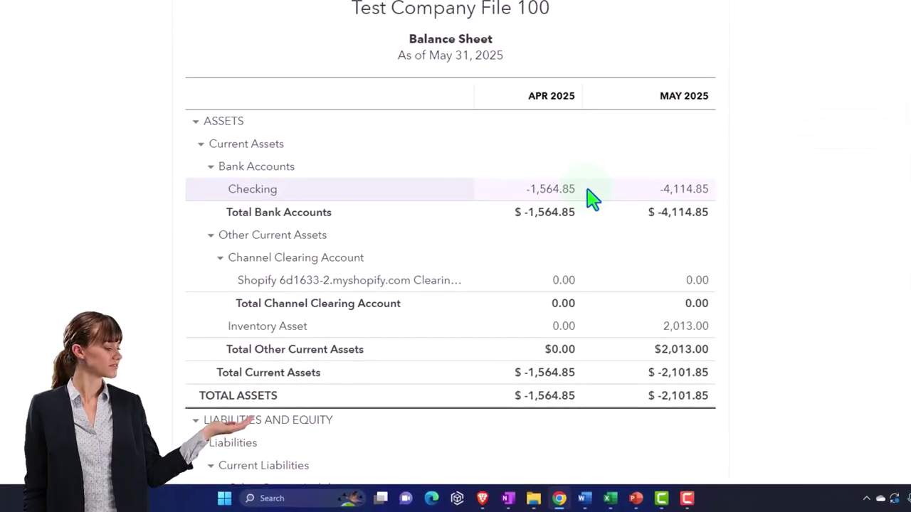
pyautogui.click(671, 328)
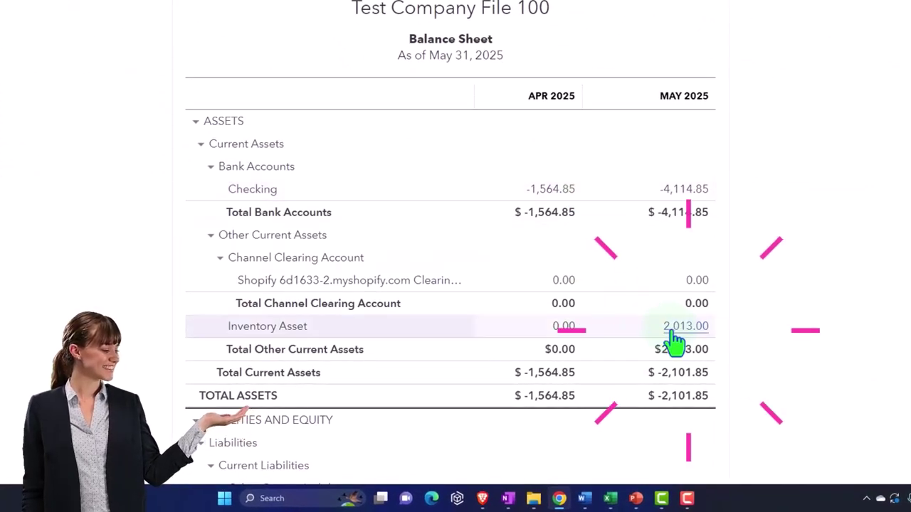
pyautogui.scroll(-1, 673, 341)
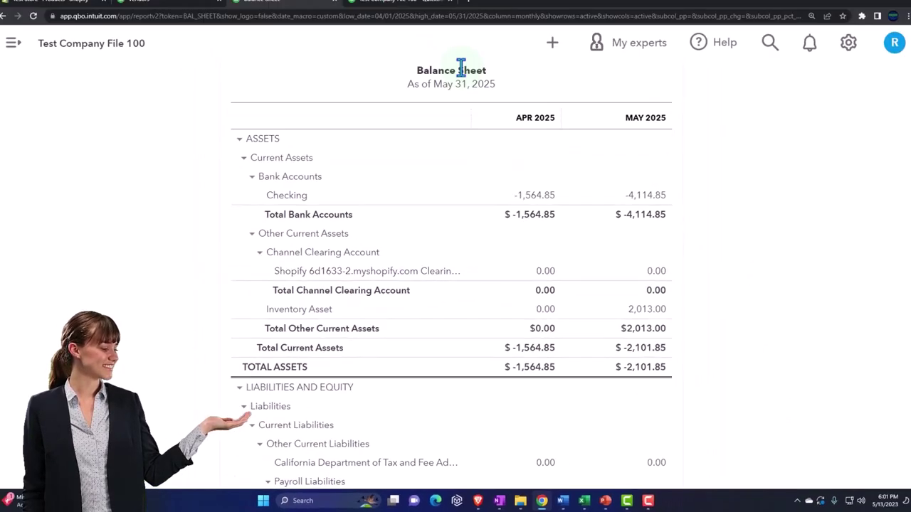
# Step: Rerun the profit and loss report and drill into May's 537.00 cost of goods sold
pyautogui.click(406, 8)
pyautogui.scroll(2, 605, 281)
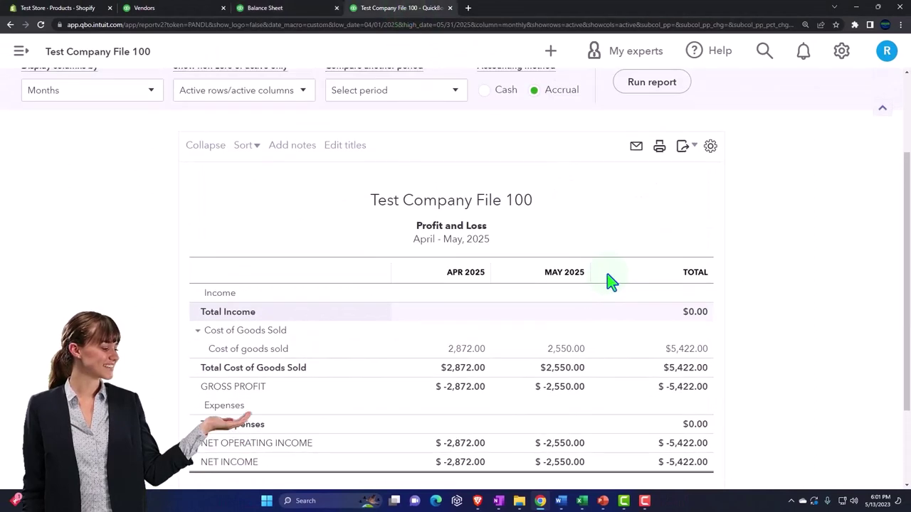
pyautogui.click(639, 145)
pyautogui.scroll(-2, 667, 362)
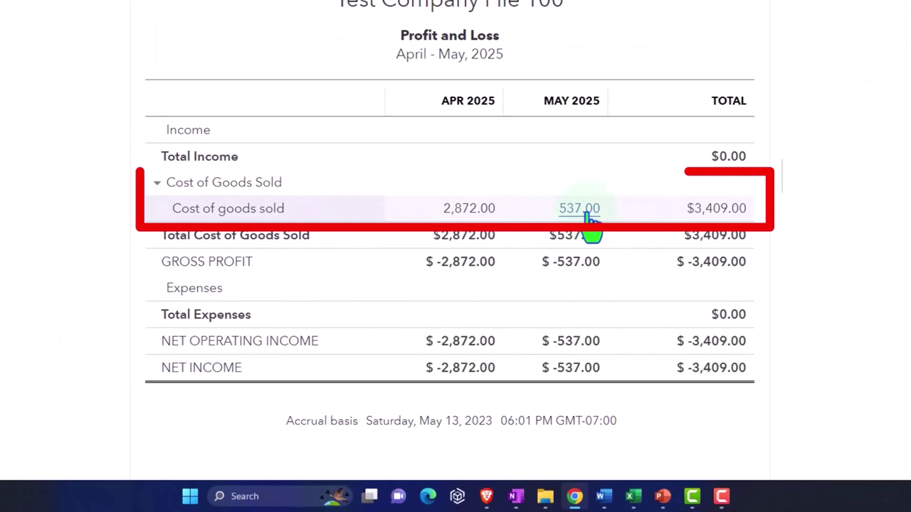
pyautogui.click(587, 213)
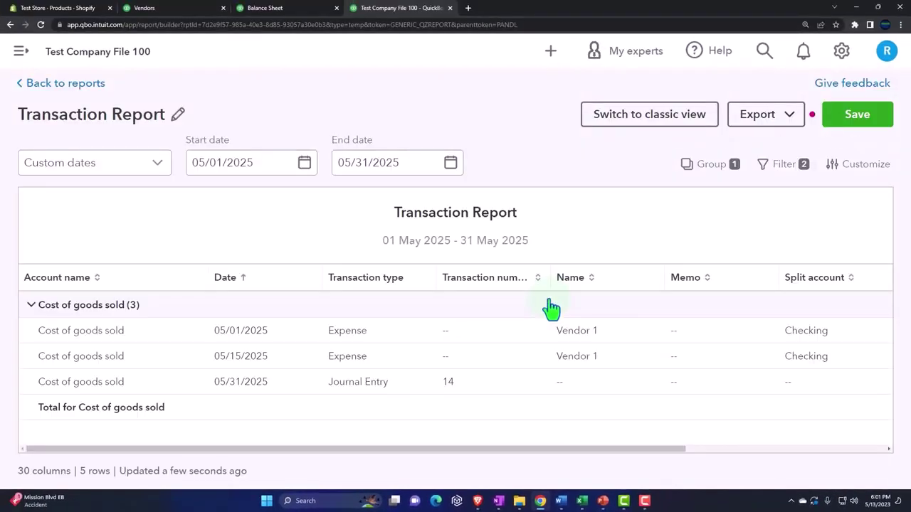
pyautogui.hotkey('ctrl', '-')
pyautogui.hotkey('ctrl', '-')
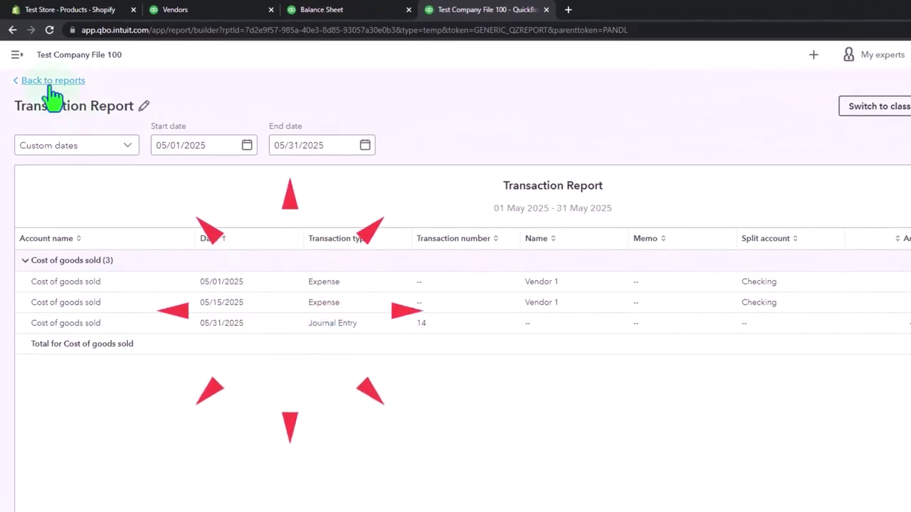
pyautogui.click(53, 83)
# Step: Exit the drill-down without saving, enlarge the page, and scroll down the Profit and Loss report
pyautogui.click(579, 346)
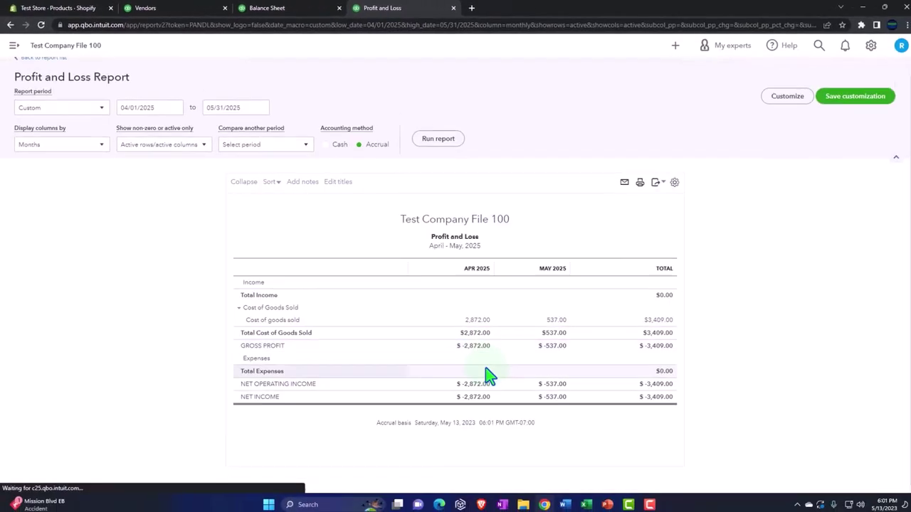
pyautogui.hotkey('ctrl', '+')
pyautogui.hotkey('ctrl', '+')
pyautogui.hotkey('ctrl', '+')
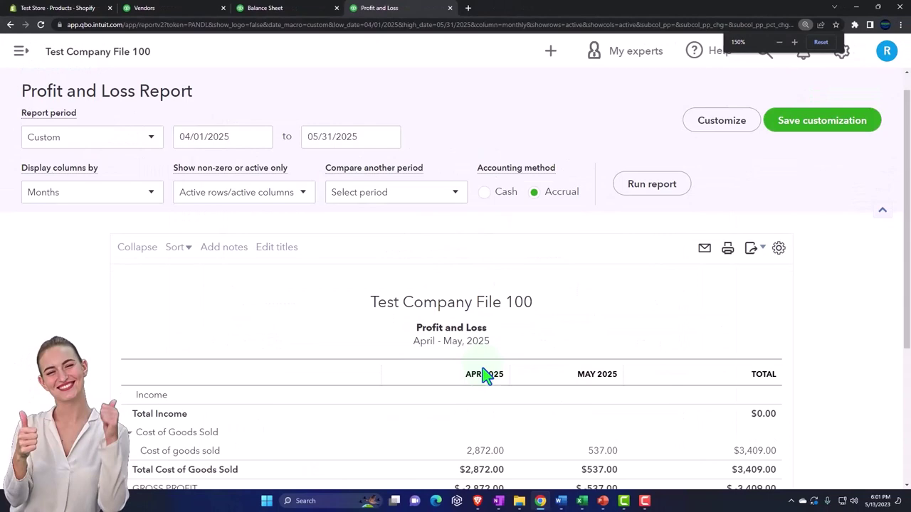
pyautogui.scroll(-3, 484, 375)
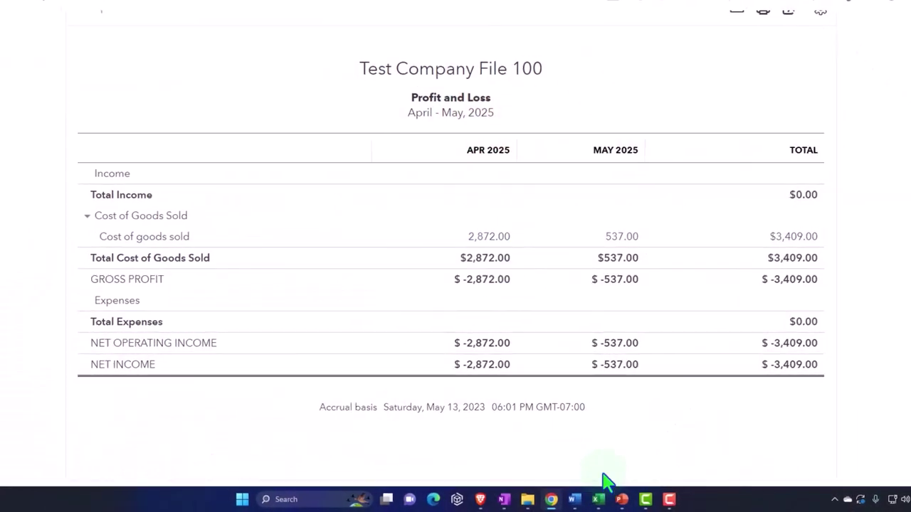
# Step: Bring the Book2 workbook forward and narrow column O into a thin spacer
pyautogui.moveTo(581, 500)
pyautogui.click(614, 462)
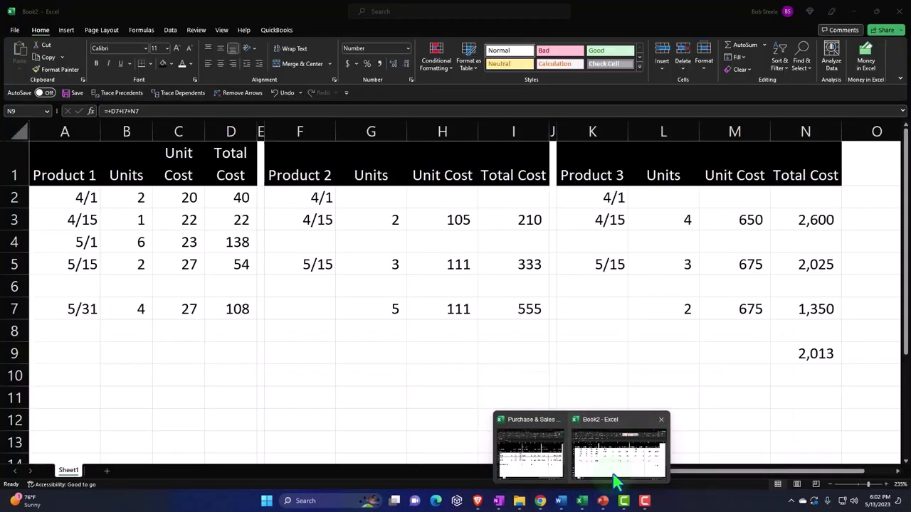
pyautogui.click(683, 368)
pyautogui.press('Right')
pyautogui.press('Right')
pyautogui.press('Right')
pyautogui.press('Right')
pyautogui.press('Right')
pyautogui.press('Right')
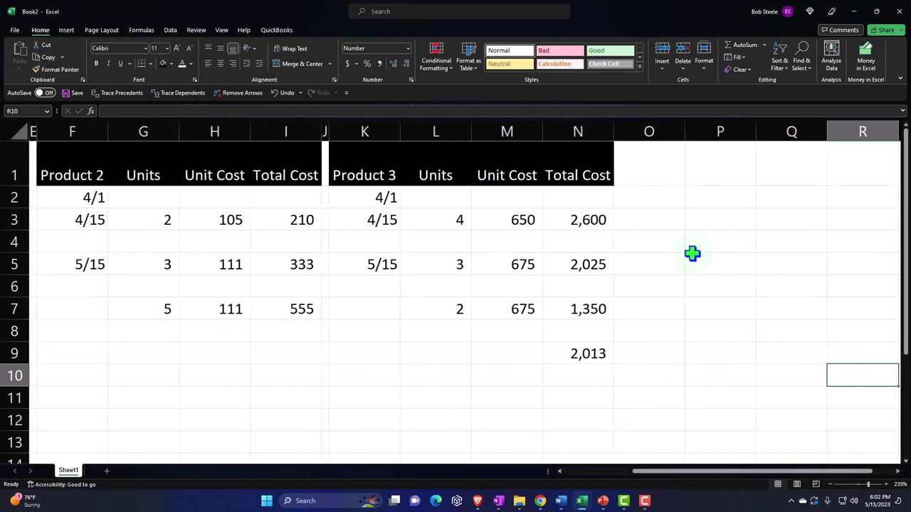
pyautogui.moveTo(684, 132); pyautogui.dragTo(624, 135)
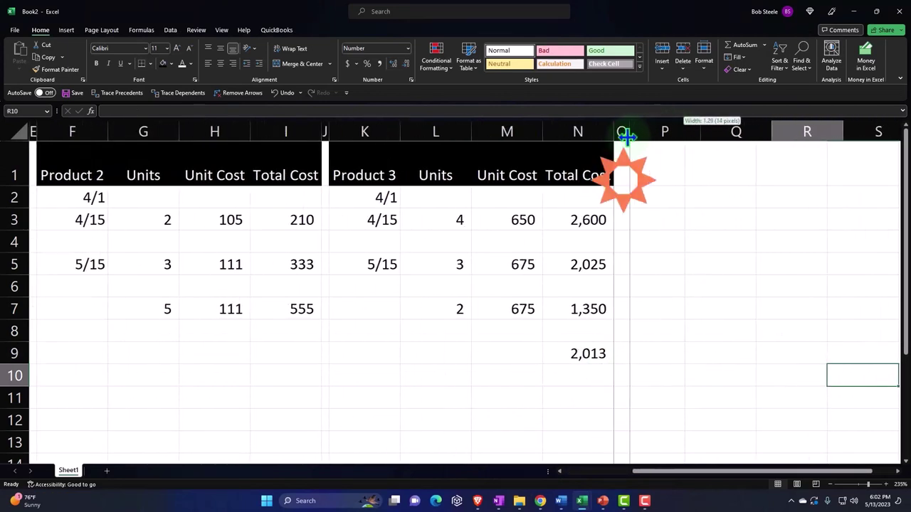
# Step: Enter 'Cost of Goods Formula' in P1 and 'Beginning Inventory' in P2
pyautogui.click(672, 170)
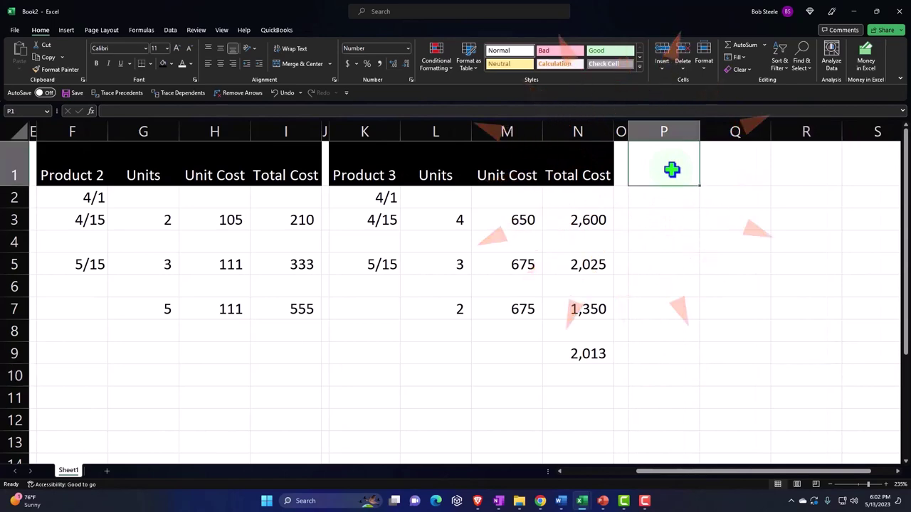
pyautogui.write('Cost of Good')
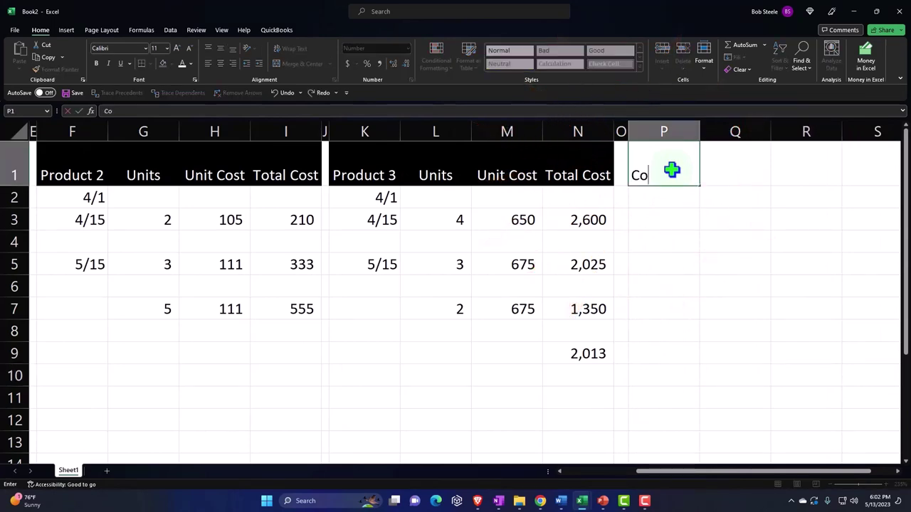
pyautogui.write('s')
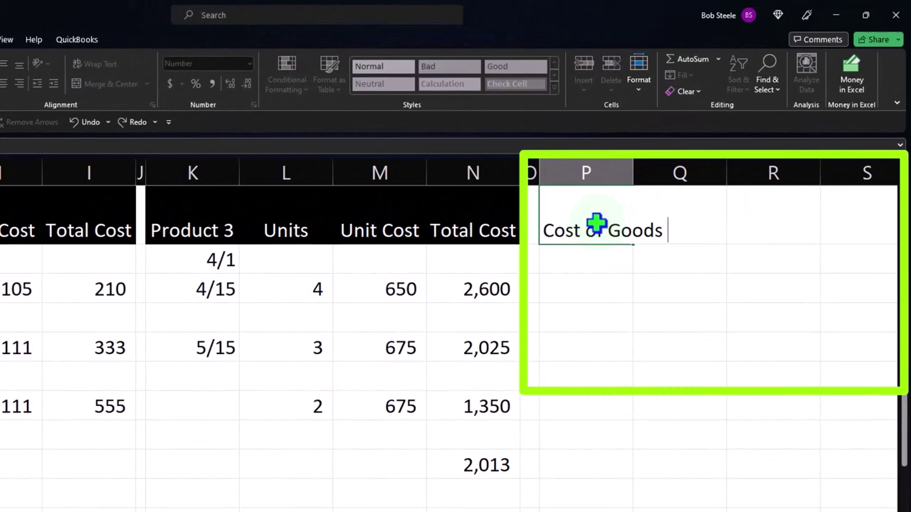
pyautogui.press('Return')
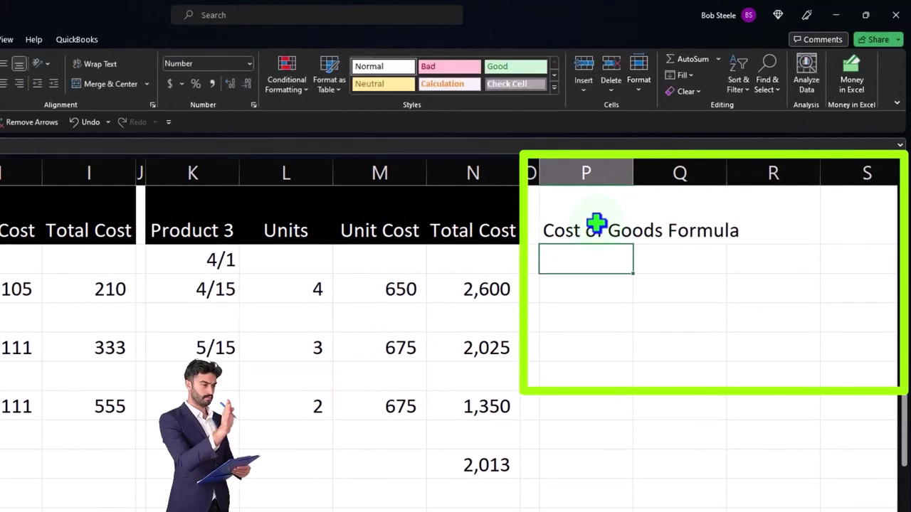
pyautogui.write('Beginning Inventory')
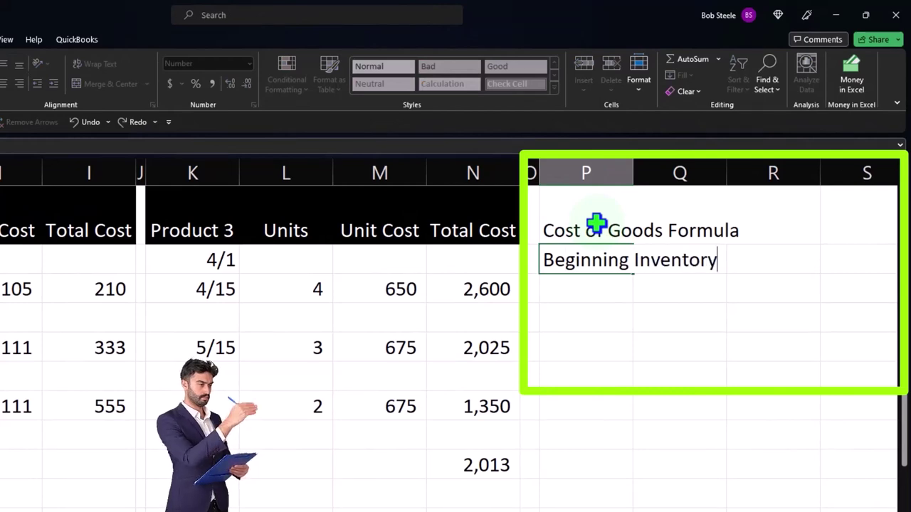
pyautogui.press('Return')
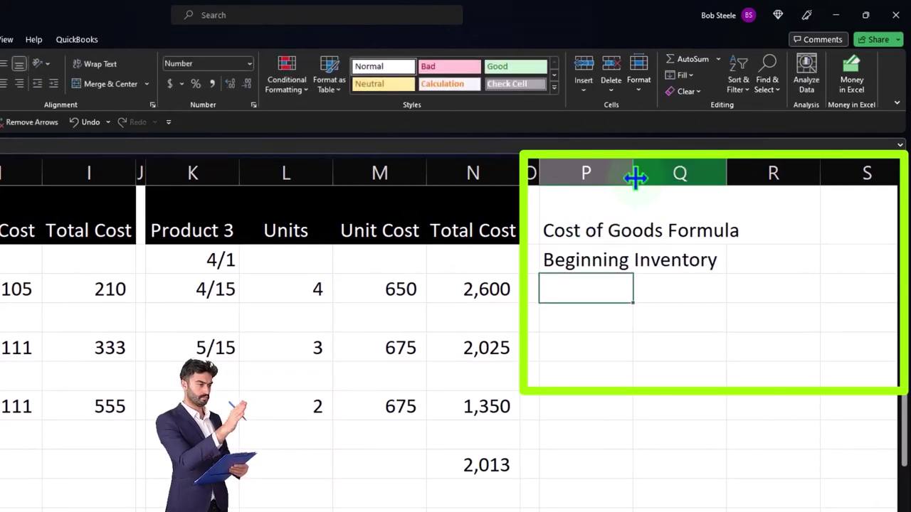
# Step: Widen column P, add a 'Purchases' label, and start typing 'Amount' in P4
pyautogui.moveTo(633, 173); pyautogui.dragTo(725, 172)
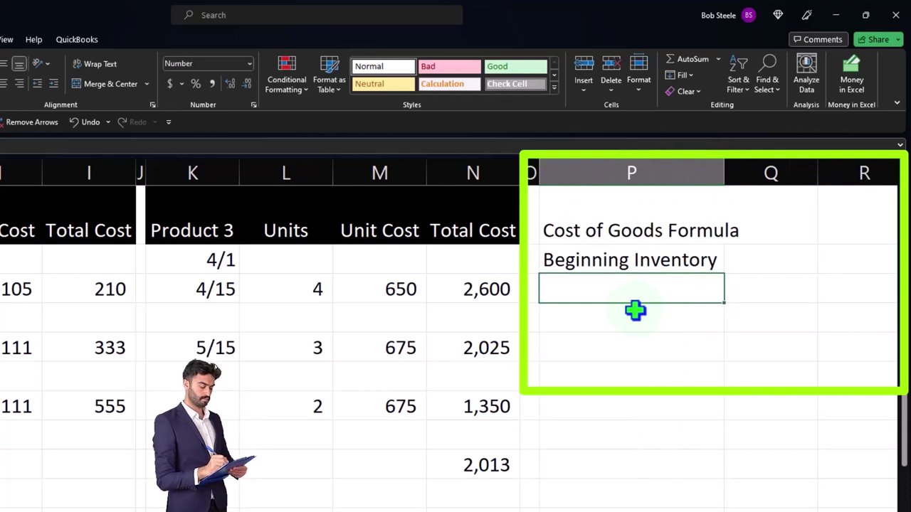
pyautogui.write('Purchases')
pyautogui.press('Return')
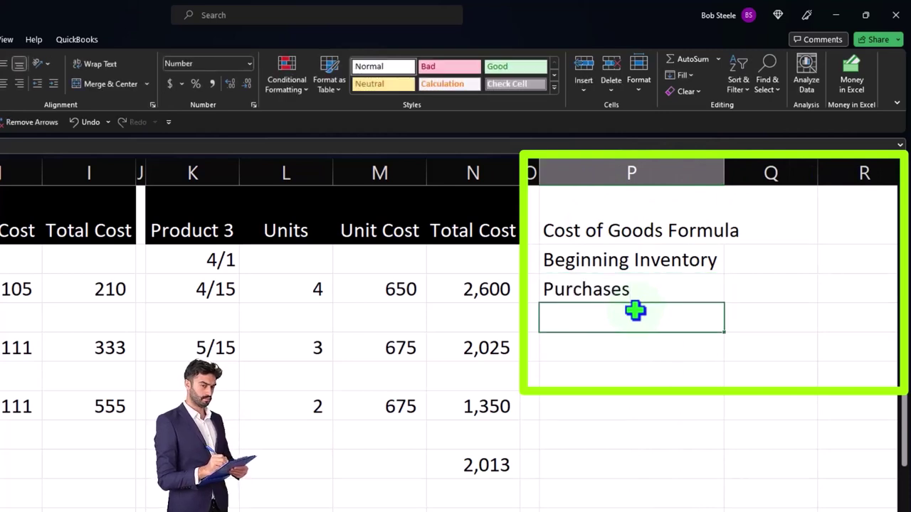
pyautogui.write('Le')
pyautogui.press('BackSpace')
pyautogui.press('BackSpace')
pyautogui.press('BackSpace')
pyautogui.press('BackSpace')
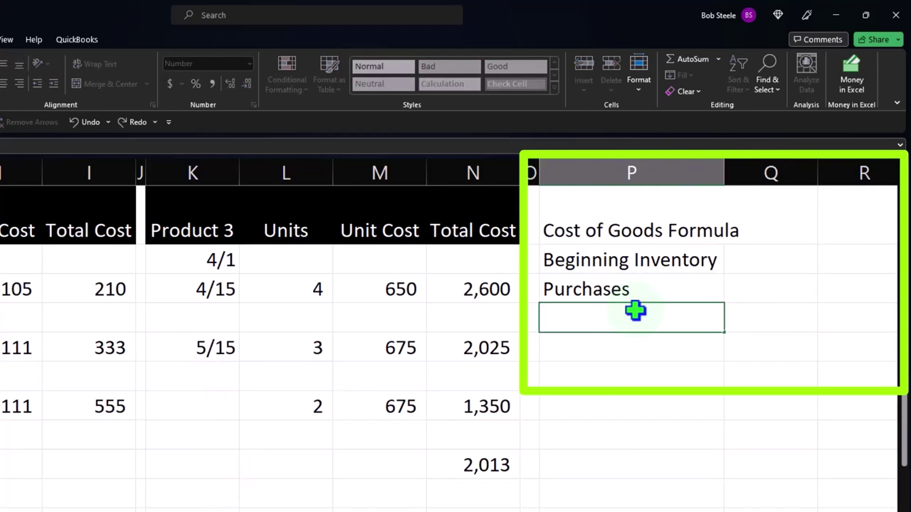
pyautogui.write('Amount')
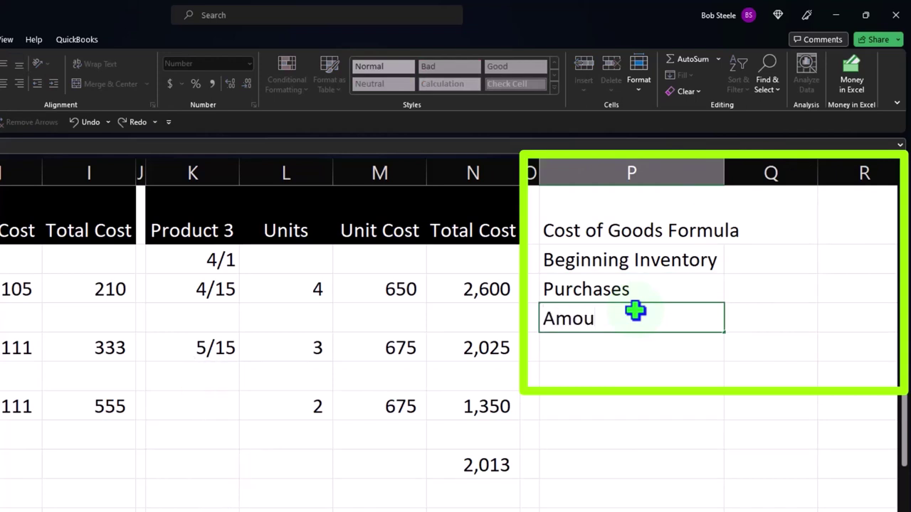